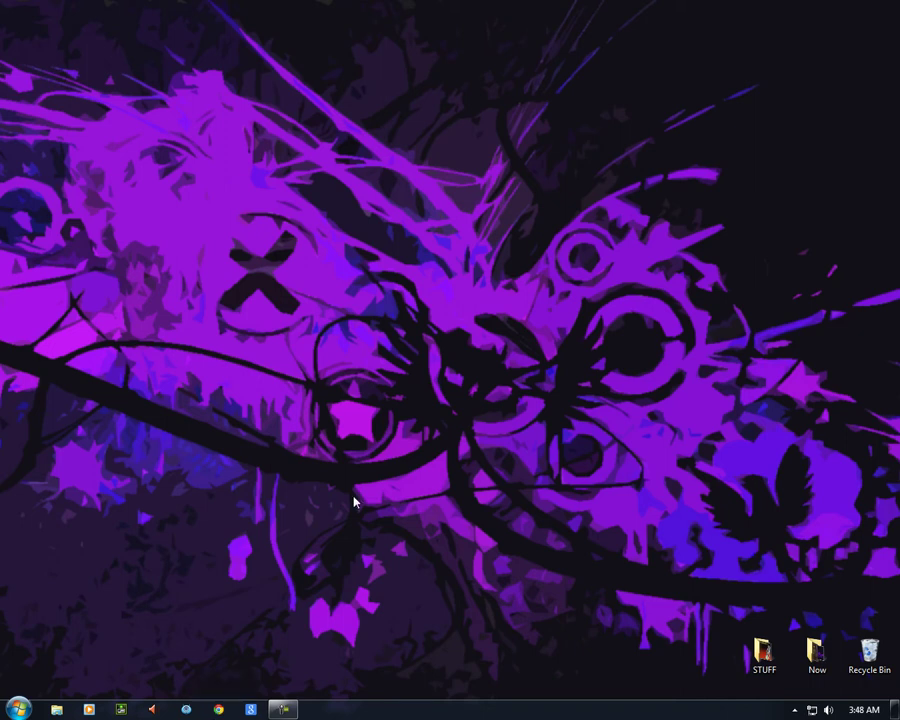
- Launch Chrome from the taskbar so it opens on a New Tab page
{"action": "left_click", "coordinate": [219, 710]}
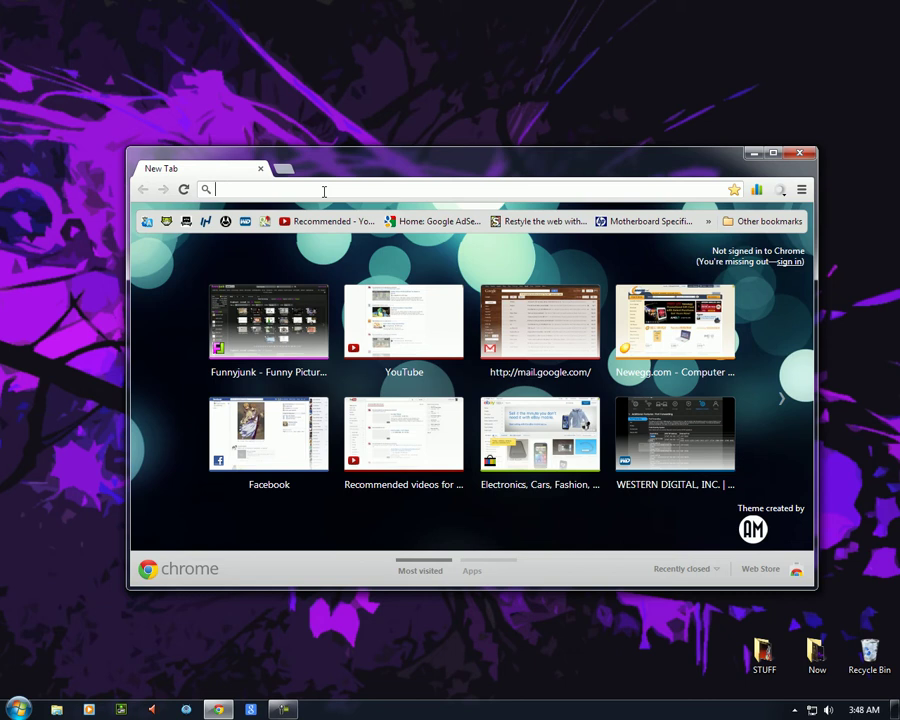
- Load bittorrent.com in a maximized Chrome window
{"action": "type", "text": "bittorrent.com"}
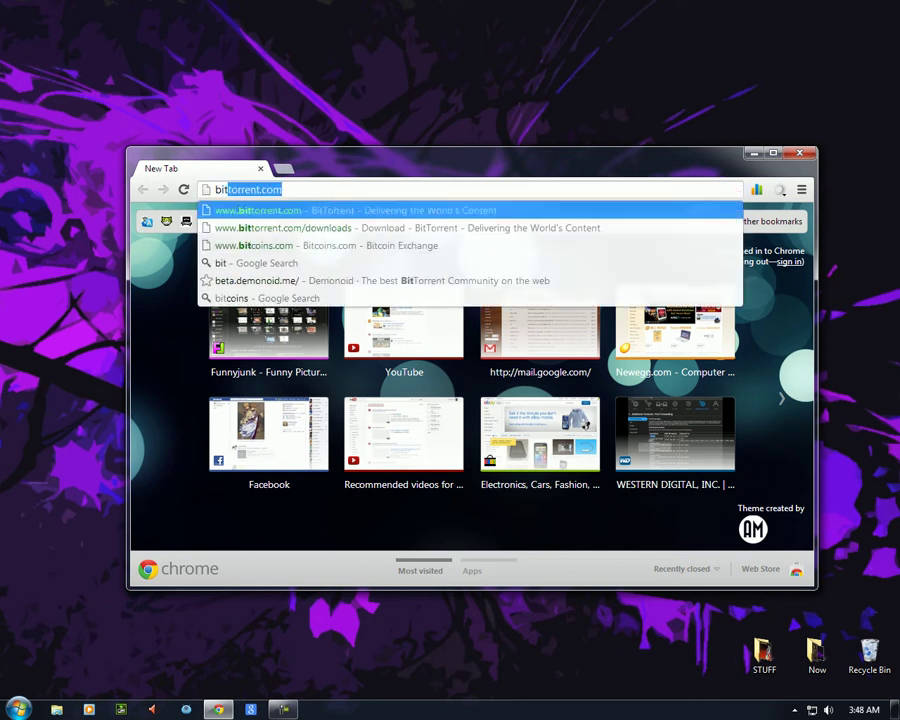
{"action": "key", "text": "Return"}
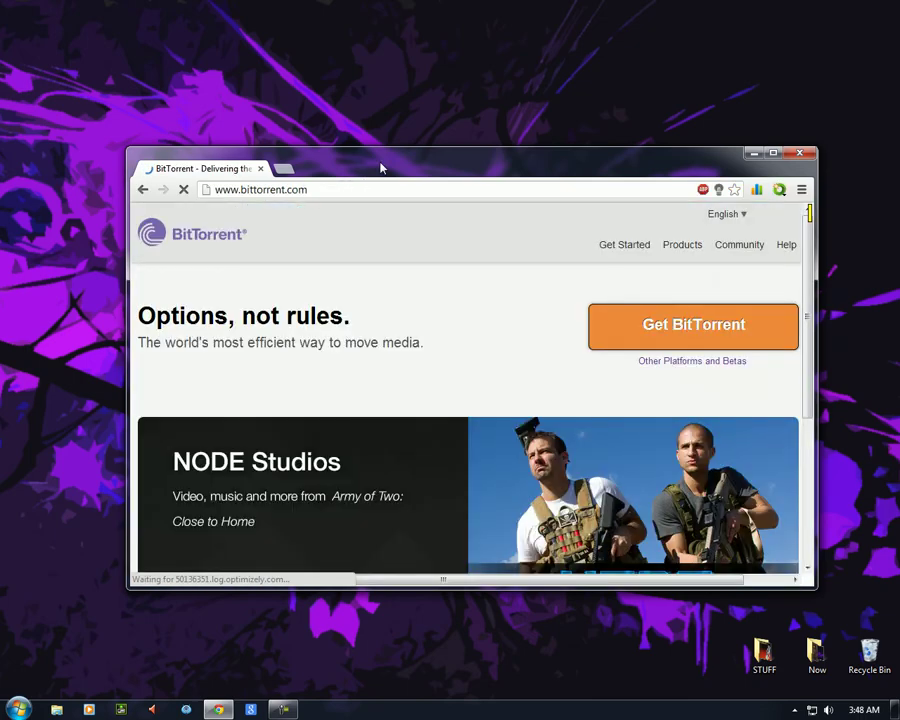
{"action": "double_click", "coordinate": [382, 167]}
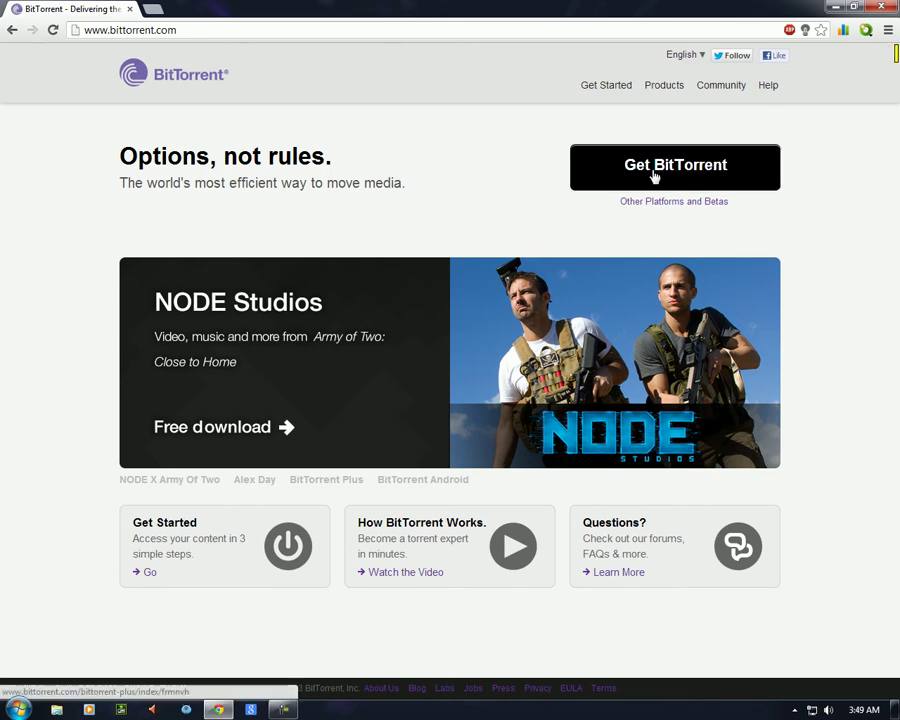
- Download the free BitTorrent installer, open it, and restore Chrome to a smaller window
{"action": "left_click", "coordinate": [655, 176]}
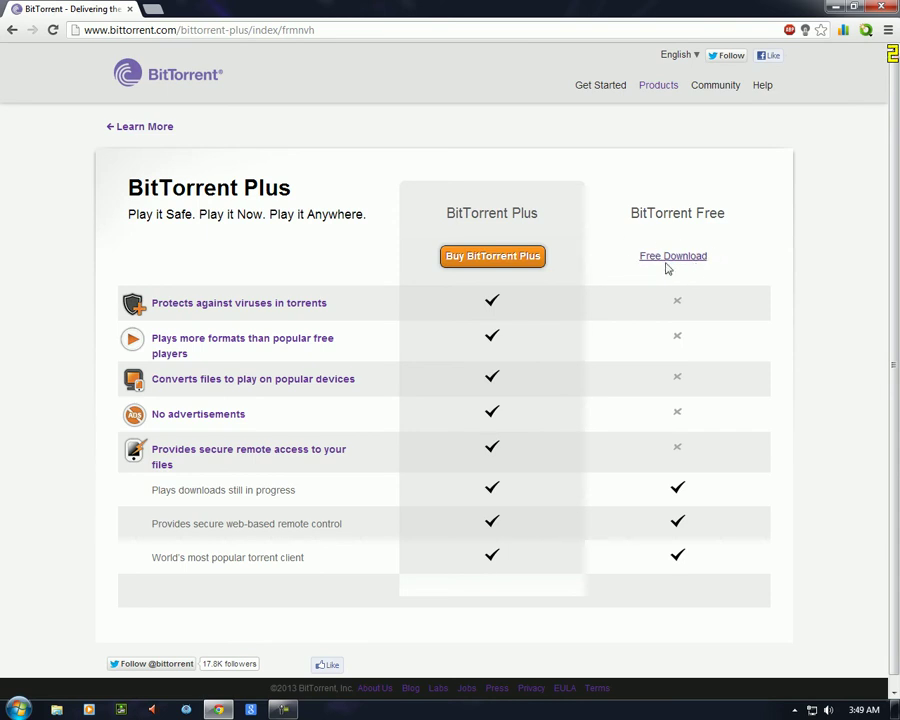
{"action": "left_click", "coordinate": [677, 260]}
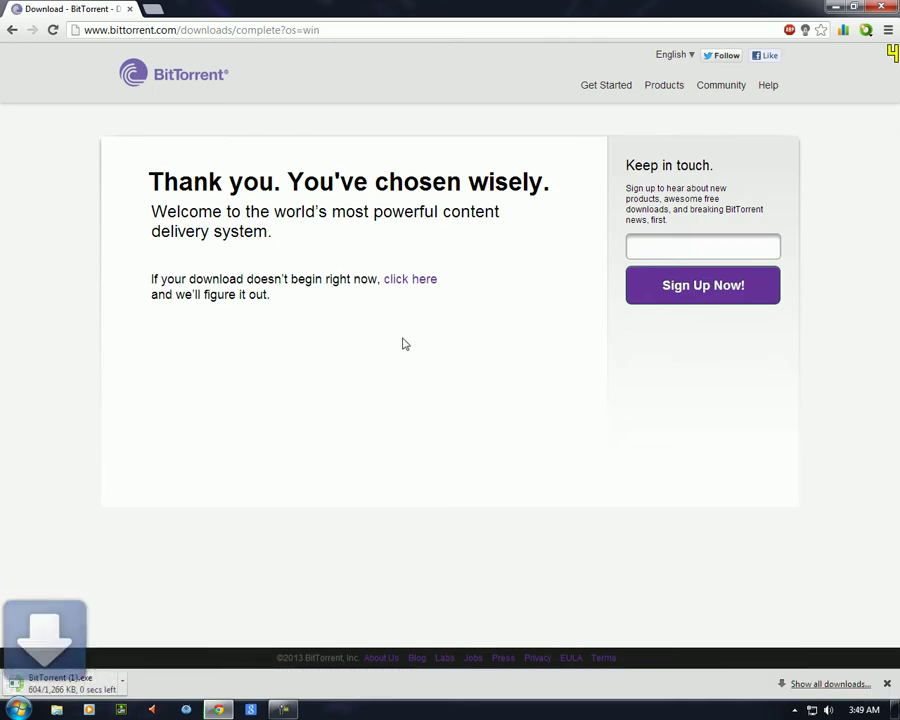
{"action": "left_click", "coordinate": [128, 688]}
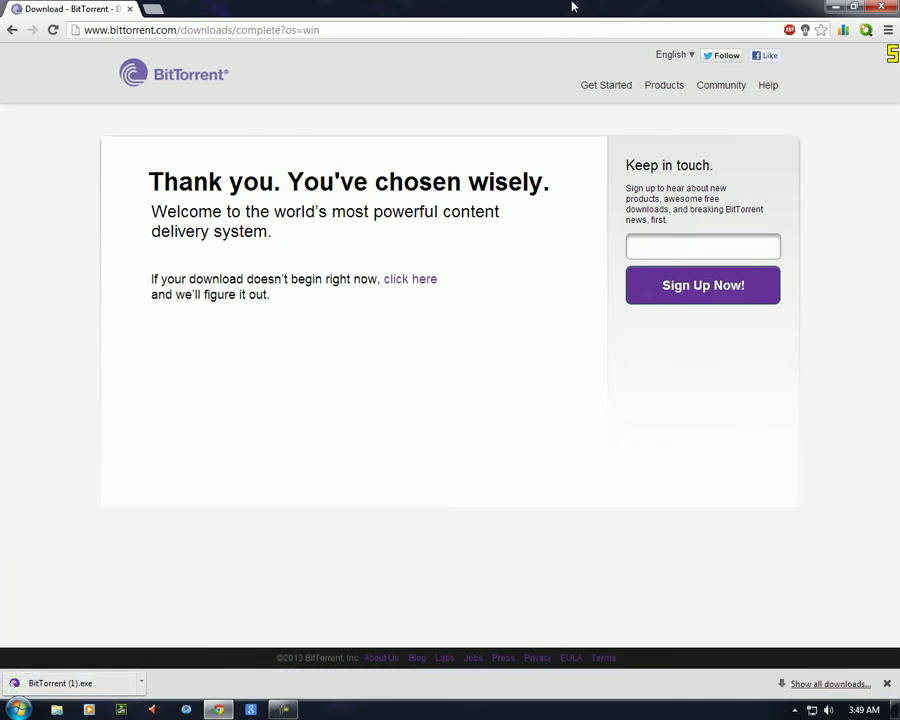
{"action": "left_click_drag", "start_coordinate": [563, 7], "coordinate": [463, 165]}
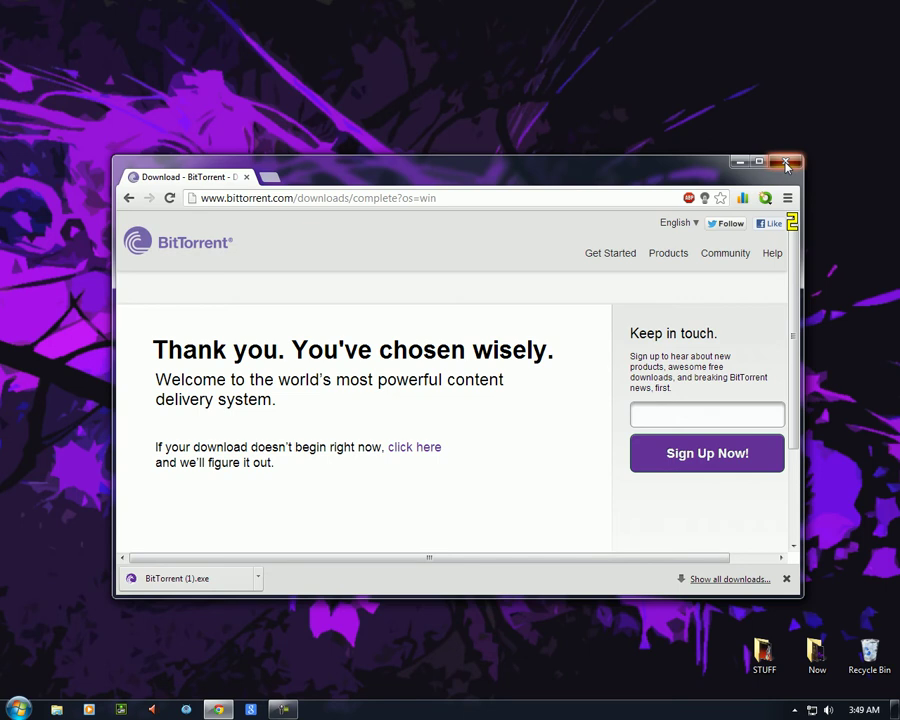
{"action": "left_click_drag", "start_coordinate": [663, 167], "coordinate": [626, 202]}
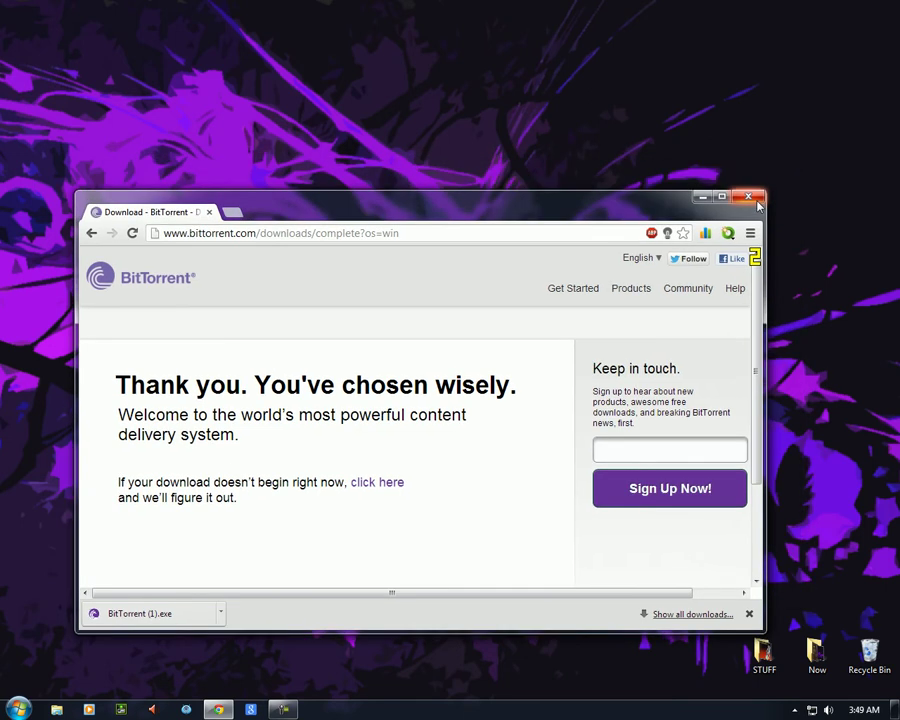
- Replace the BitTorrent download tab with a new tab and maximize Chrome
{"action": "left_click", "coordinate": [231, 212]}
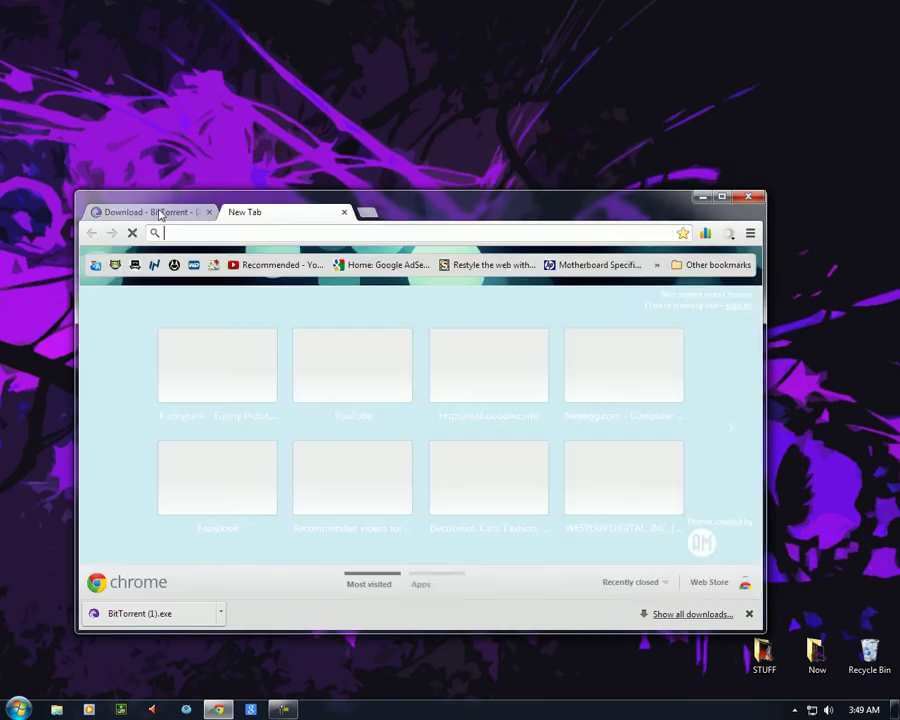
{"action": "left_click", "coordinate": [157, 211]}
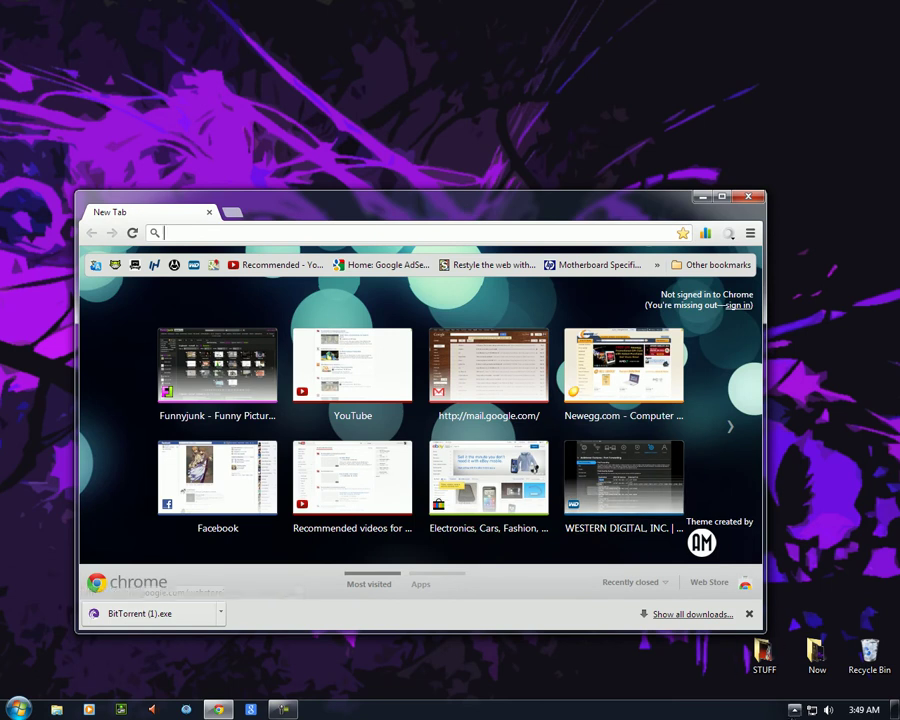
{"action": "left_click", "coordinate": [794, 710]}
{"action": "left_click", "coordinate": [787, 465]}
{"action": "left_click_drag", "start_coordinate": [305, 211], "coordinate": [305, 134]}
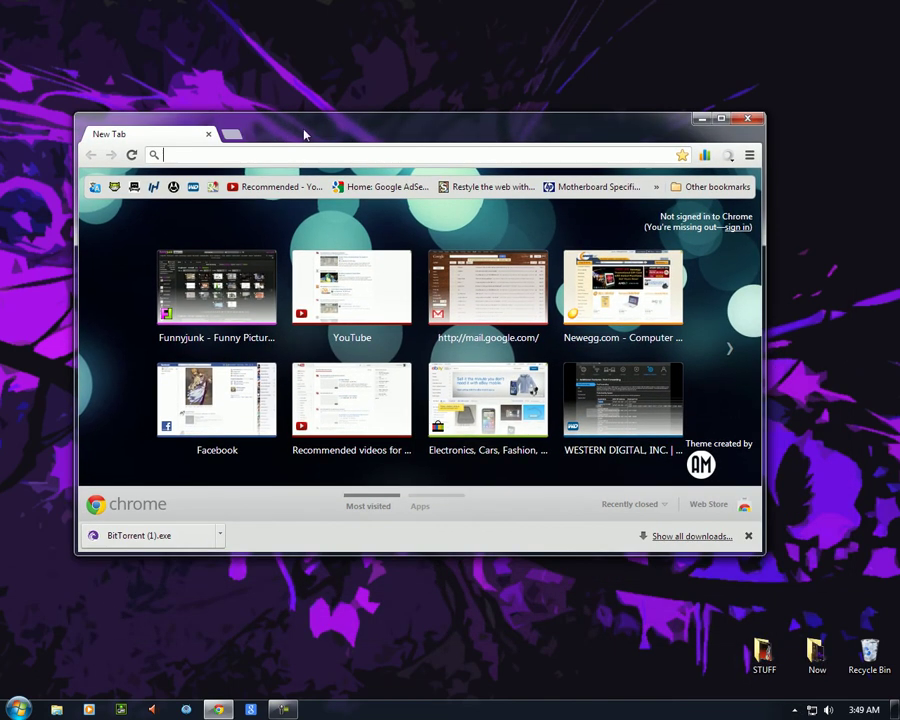
{"action": "double_click", "coordinate": [305, 134]}
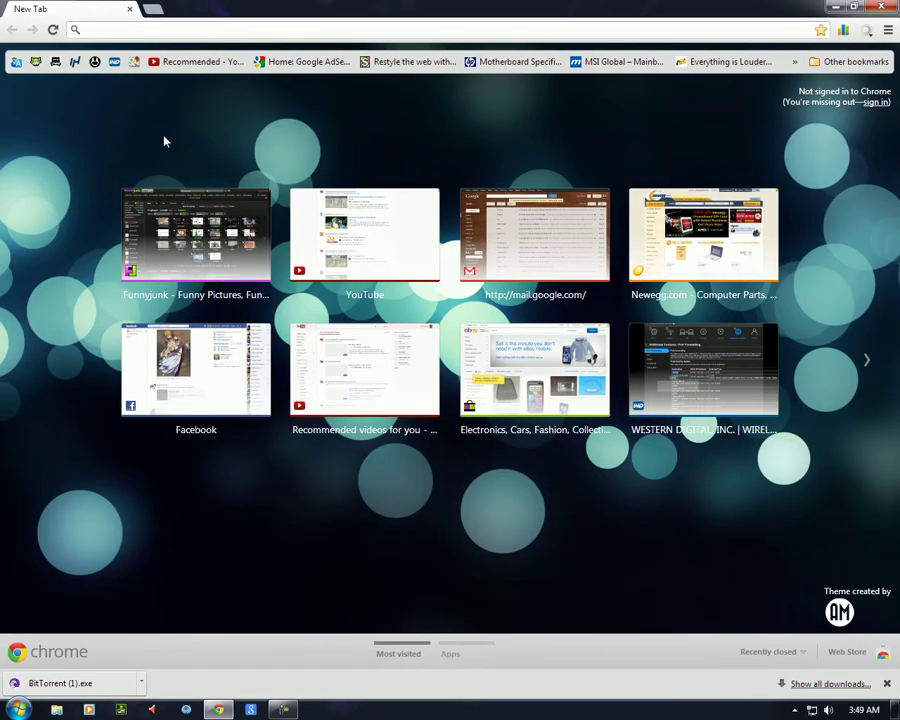
- Search The Pirate Bay for 'microsoft office 2010'
{"action": "left_click", "coordinate": [55, 62]}
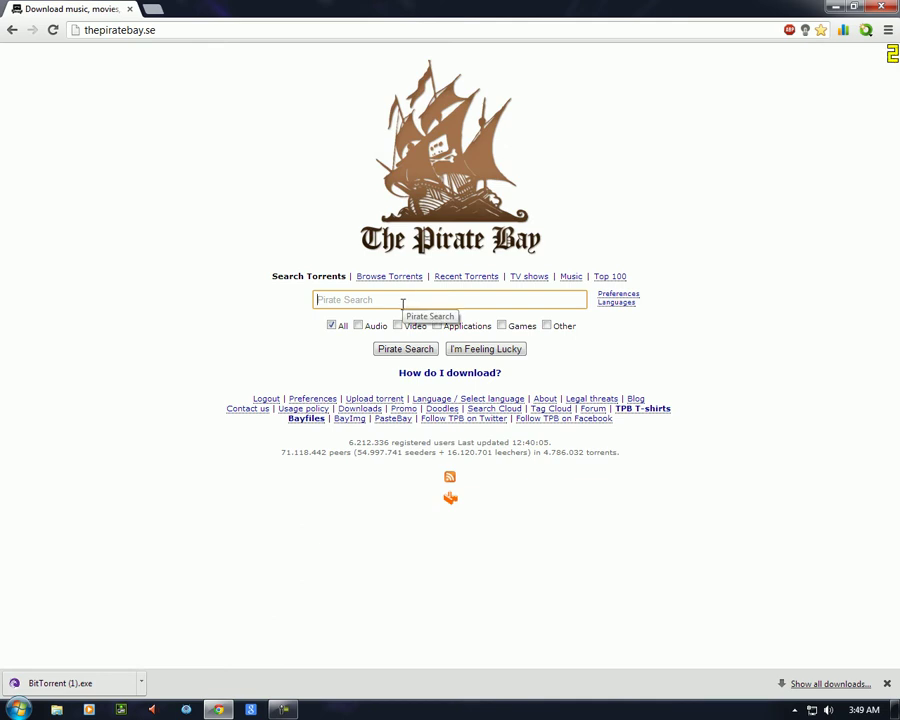
{"action": "left_click", "coordinate": [402, 300]}
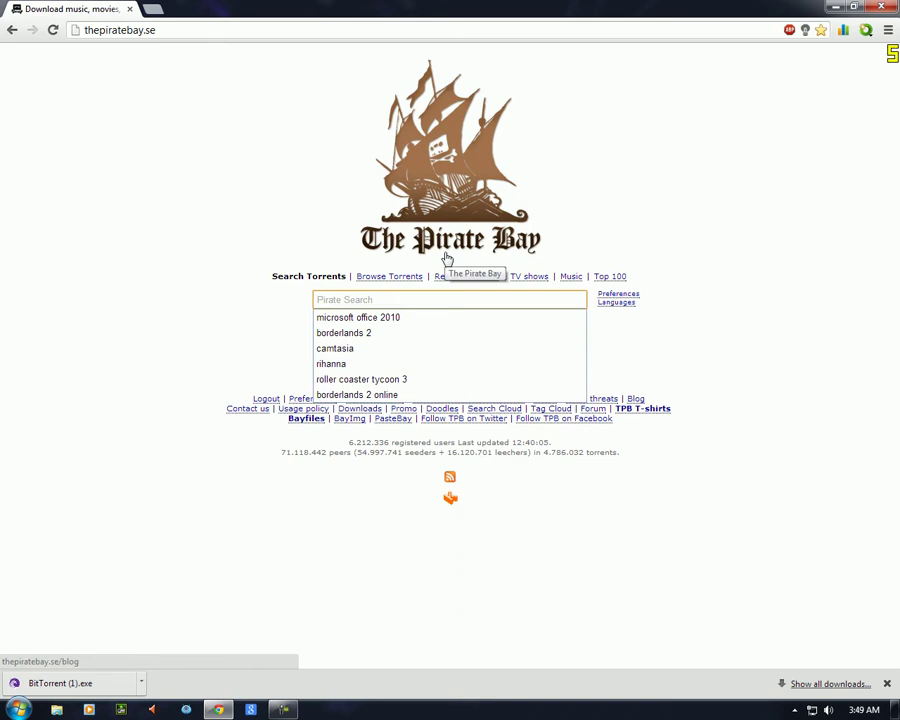
{"action": "left_click", "coordinate": [372, 319]}
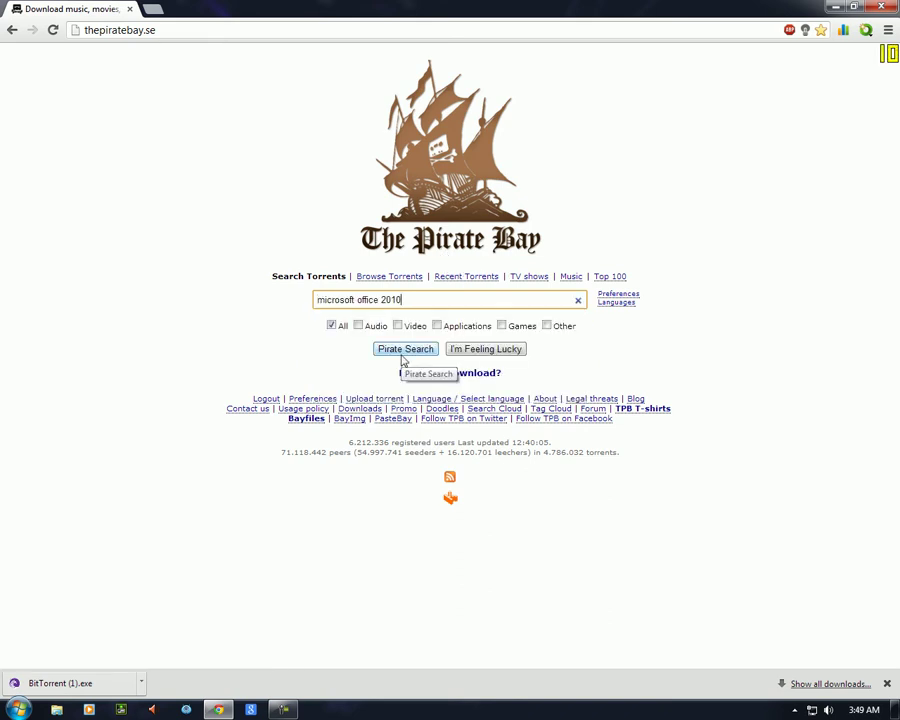
{"action": "left_click", "coordinate": [404, 352]}
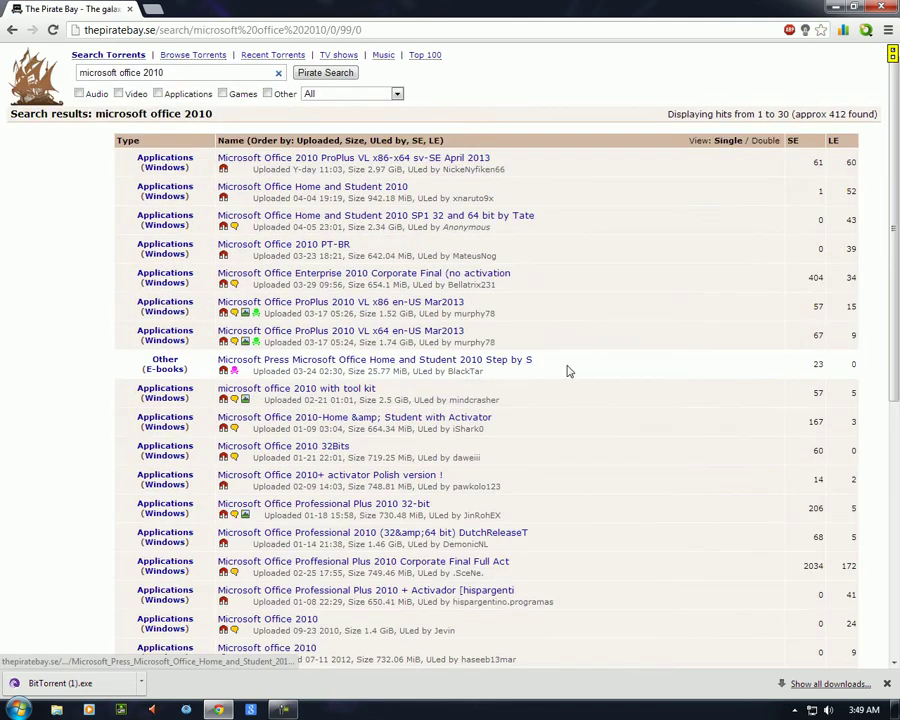
- Sort results by seeders and open the top 'Microsoft OFFICE 2010 Pro Plus PRECRACKED' torrent
{"action": "left_click", "coordinate": [887, 685]}
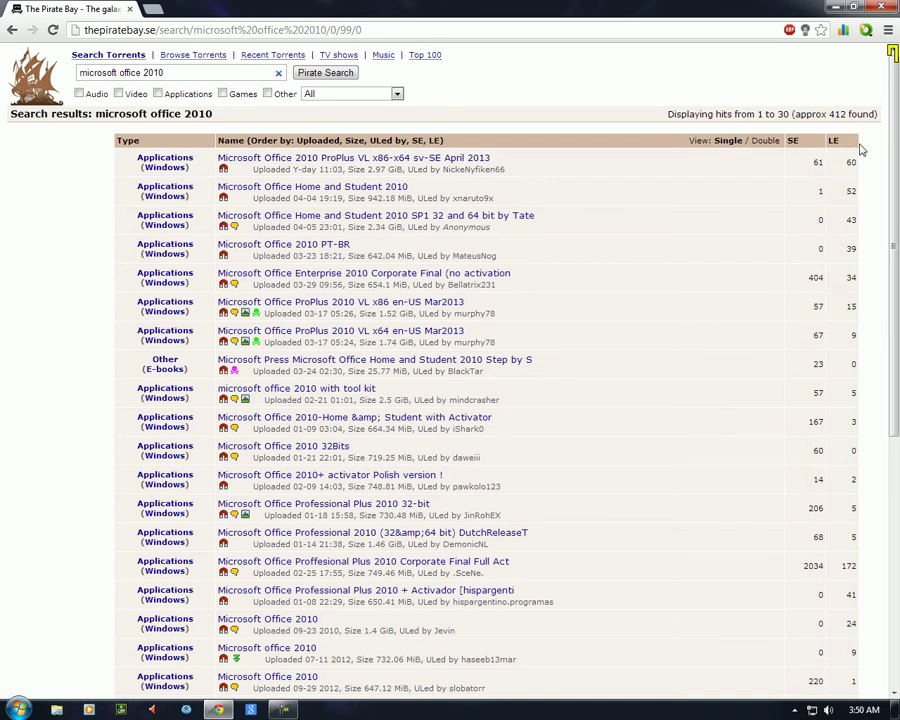
{"action": "left_click", "coordinate": [792, 143]}
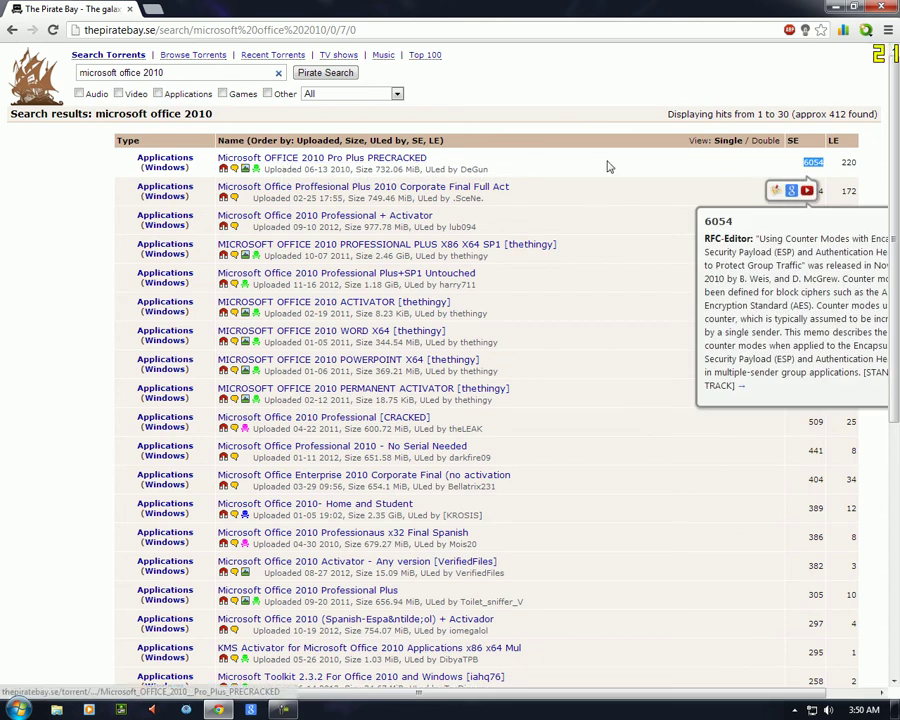
{"action": "left_click", "coordinate": [413, 163]}
{"action": "left_click", "coordinate": [412, 160]}
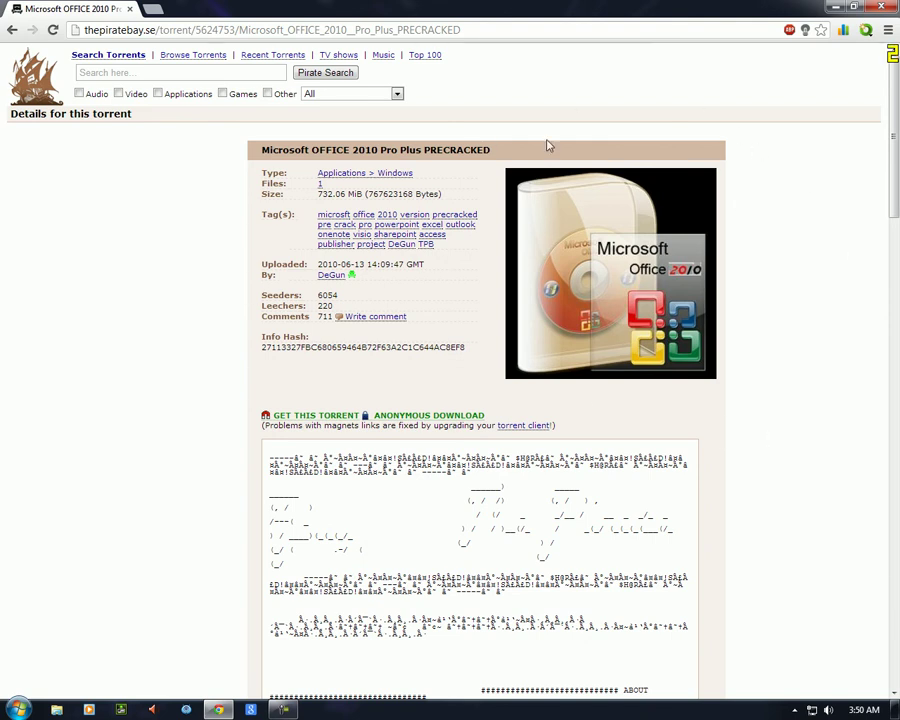
- Add the magnet's ProfessionalPlus x86 ISO to BitTorrent, saving to the Desktop
{"action": "left_click", "coordinate": [294, 421]}
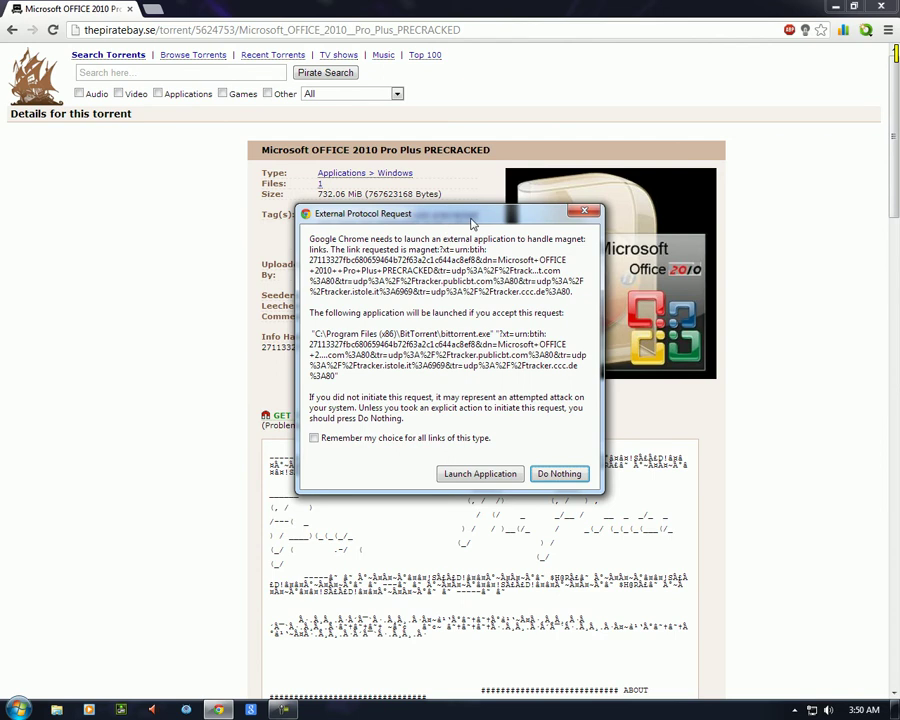
{"action": "left_click", "coordinate": [480, 474]}
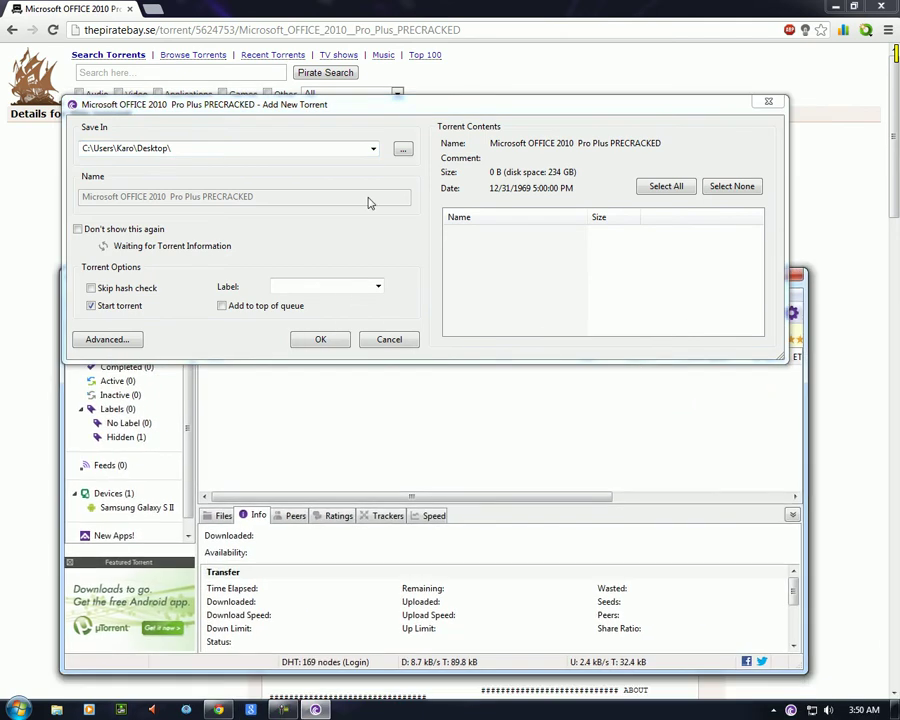
{"action": "left_click_drag", "start_coordinate": [468, 103], "coordinate": [452, 152]}
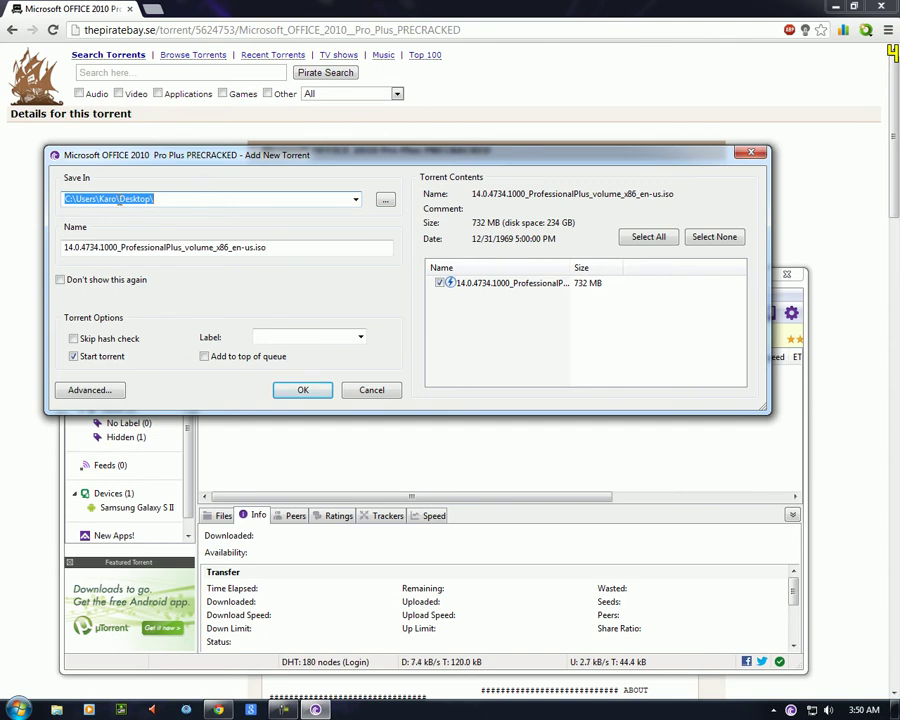
{"action": "left_click", "coordinate": [183, 197]}
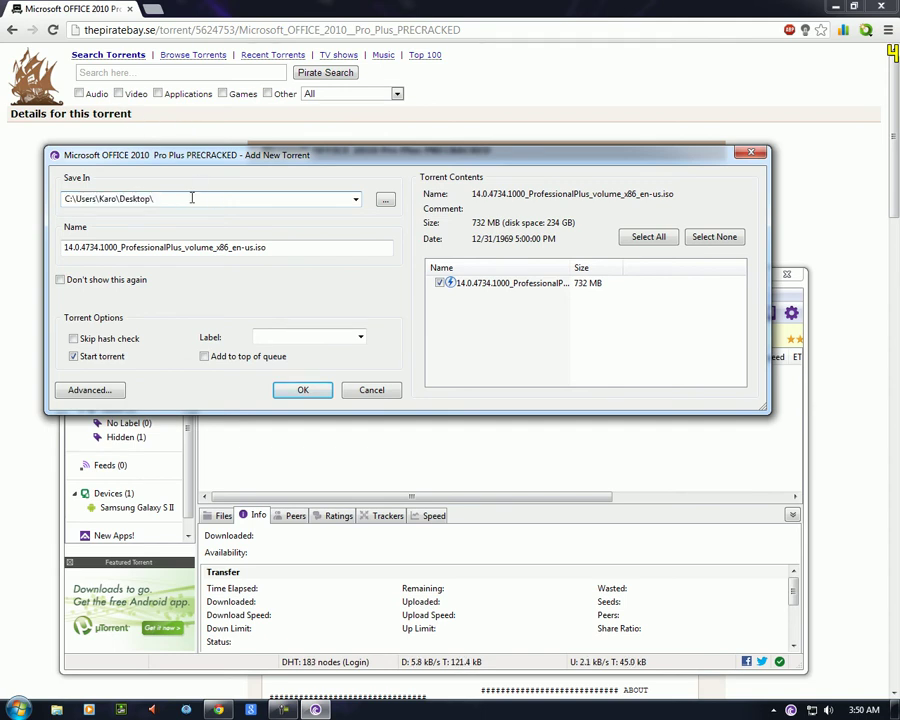
{"action": "left_click", "coordinate": [446, 288]}
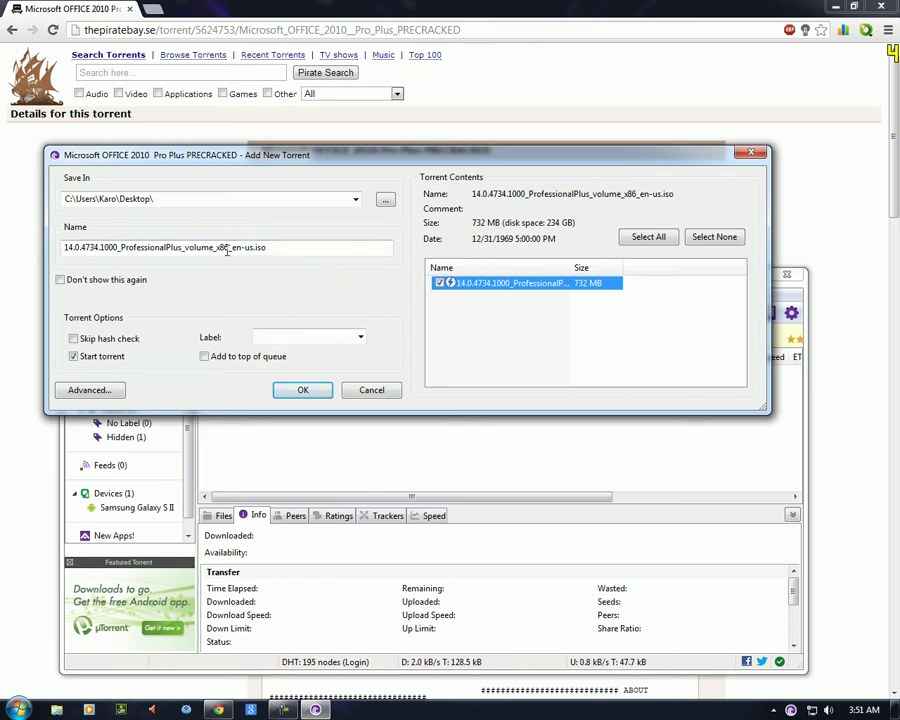
{"action": "left_click", "coordinate": [305, 393]}
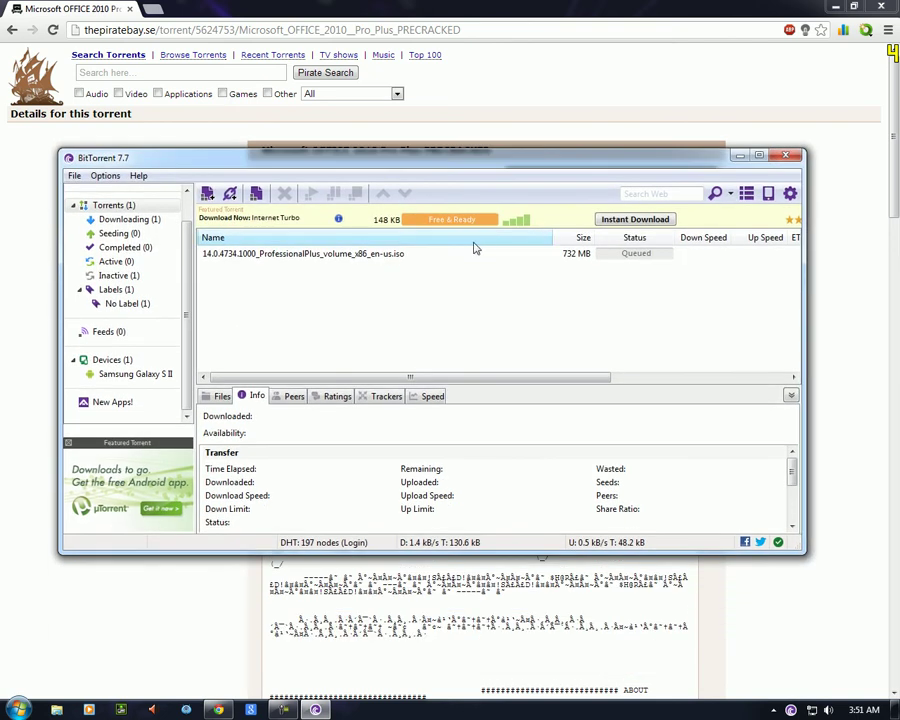
- Select the ISO torrent, scroll its columns to show the full name, and view its Peers
{"action": "left_click", "coordinate": [413, 255]}
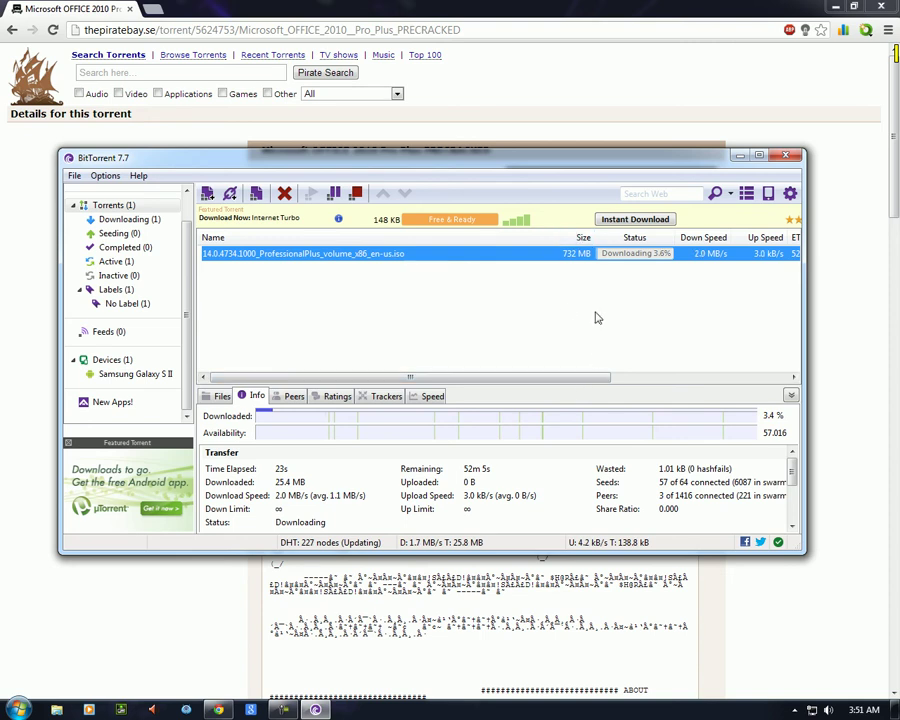
{"action": "left_click_drag", "start_coordinate": [583, 380], "coordinate": [660, 377]}
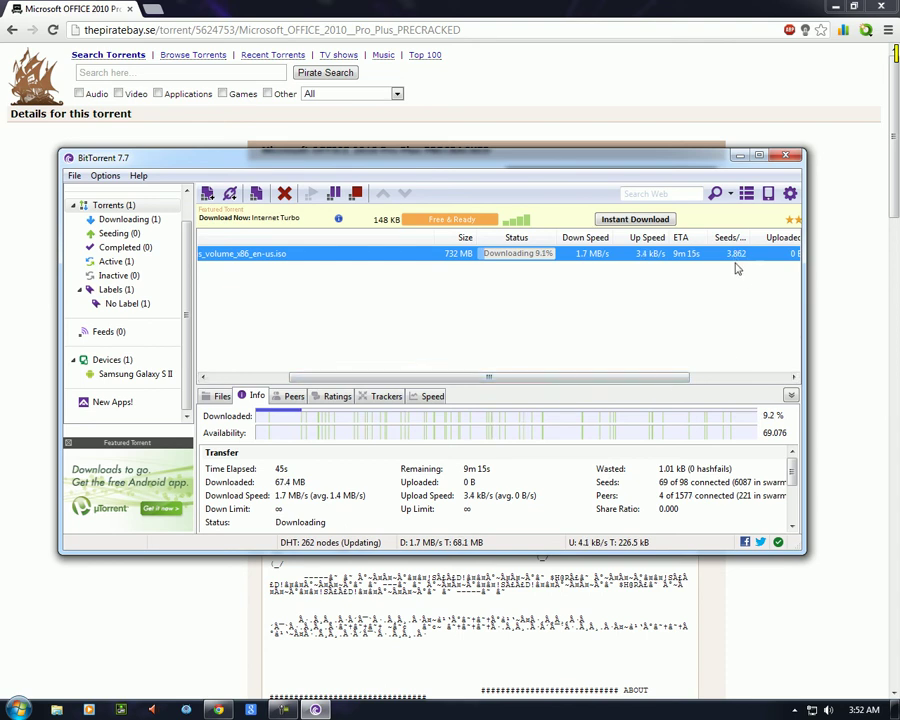
{"action": "left_click_drag", "start_coordinate": [641, 376], "coordinate": [491, 386]}
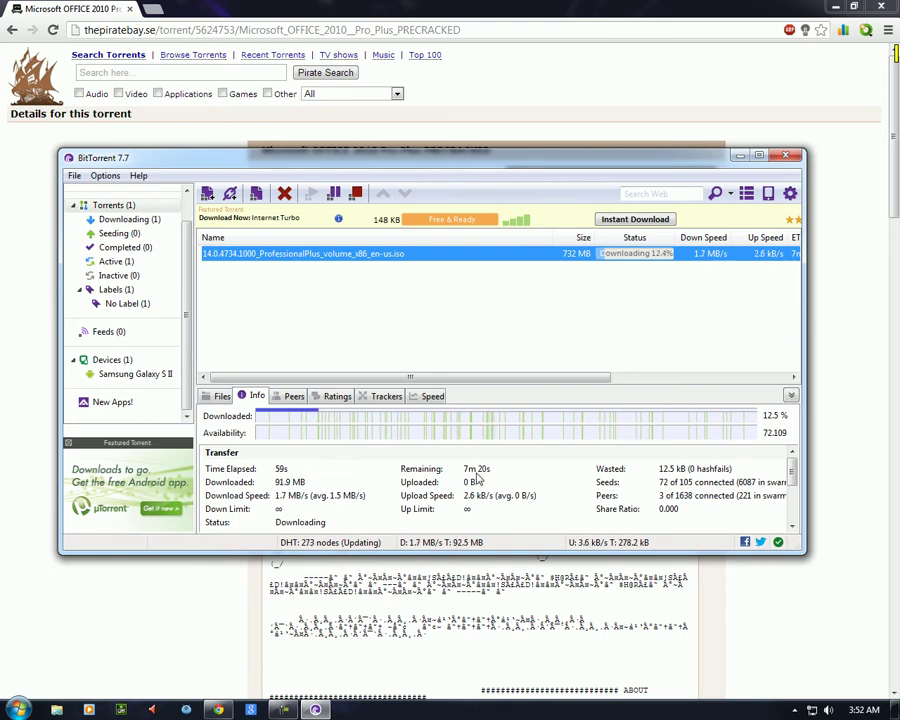
{"action": "scroll", "coordinate": [502, 483], "scroll_direction": "down", "scroll_amount": 3}
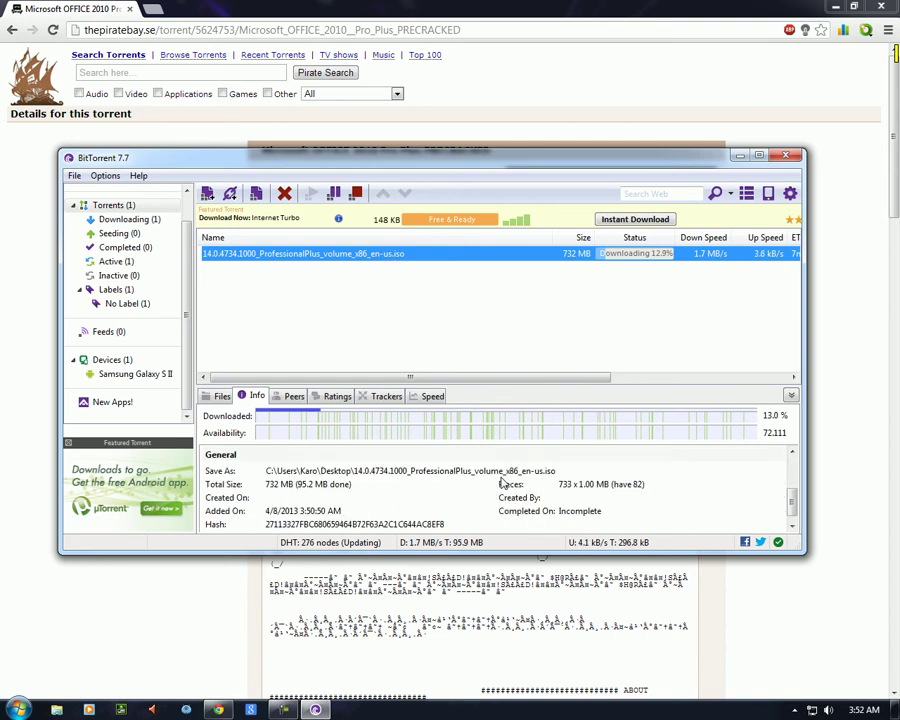
{"action": "scroll", "coordinate": [482, 482], "scroll_direction": "up", "scroll_amount": 3}
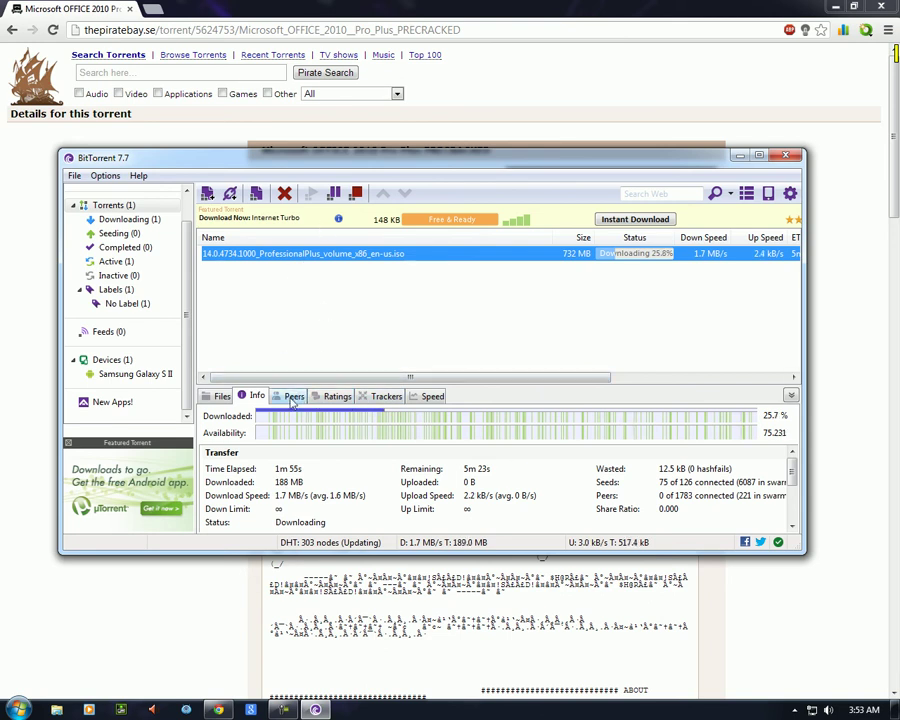
{"action": "left_click", "coordinate": [293, 396]}
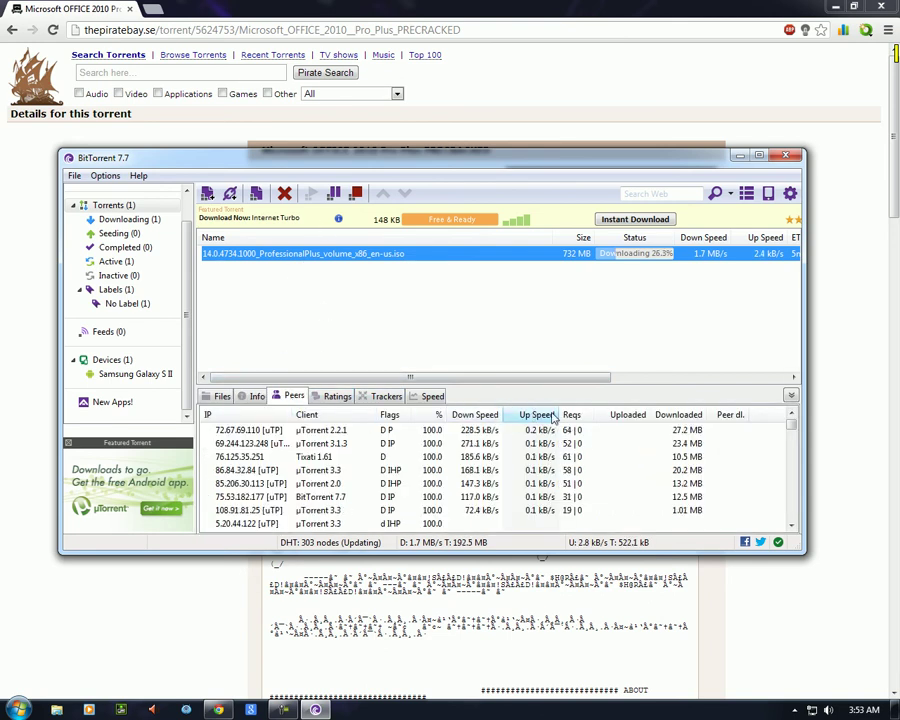
- Inspect the top, Tixati and uTorrent 3.3 peers and scroll through the peer list
{"action": "left_click", "coordinate": [274, 432]}
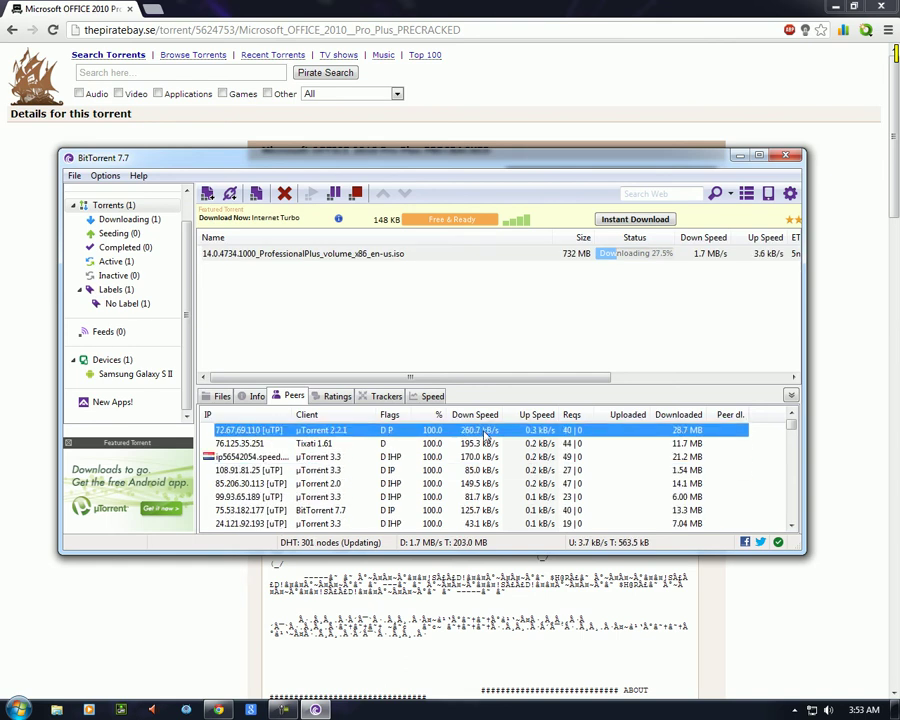
{"action": "left_click", "coordinate": [482, 454]}
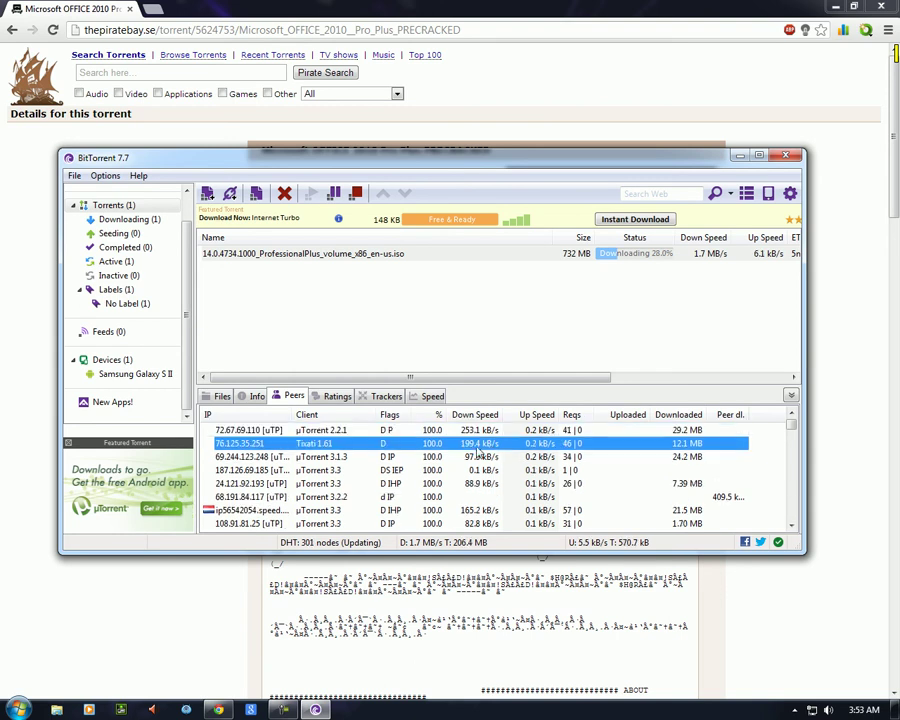
{"action": "left_click", "coordinate": [568, 428]}
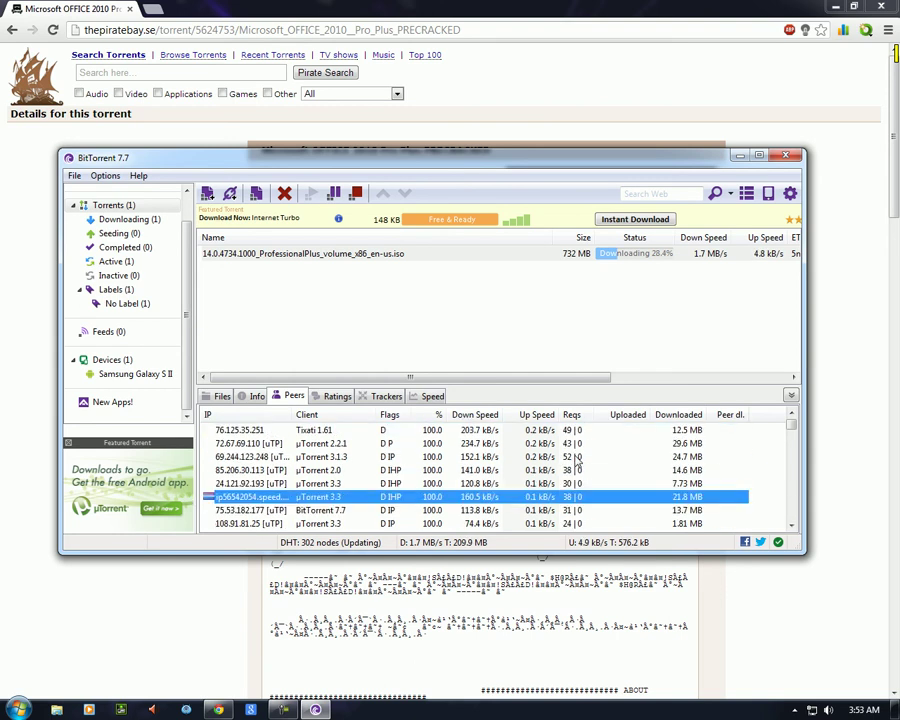
{"action": "scroll", "coordinate": [575, 462], "scroll_direction": "down", "scroll_amount": 3}
{"action": "scroll", "coordinate": [570, 465], "scroll_direction": "up", "scroll_amount": 3}
{"action": "scroll", "coordinate": [545, 463], "scroll_direction": "down", "scroll_amount": 5}
{"action": "scroll", "coordinate": [479, 470], "scroll_direction": "down", "scroll_amount": 2}
{"action": "scroll", "coordinate": [500, 485], "scroll_direction": "up", "scroll_amount": 4}
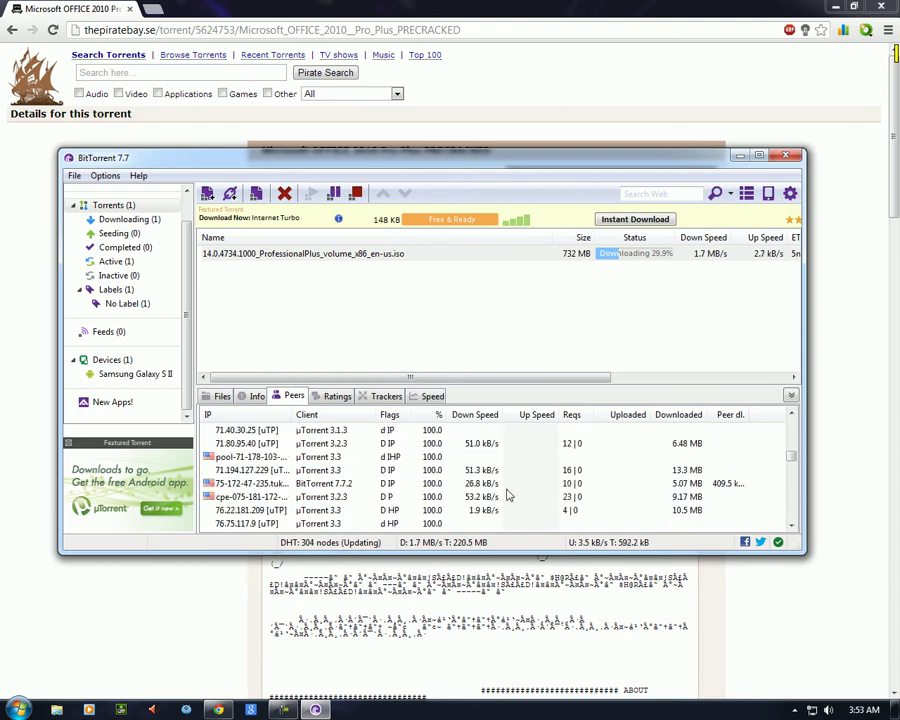
{"action": "scroll", "coordinate": [490, 475], "scroll_direction": "up", "scroll_amount": 3}
- Reselect the Office ISO torrent and show its Files list
{"action": "left_click", "coordinate": [689, 257]}
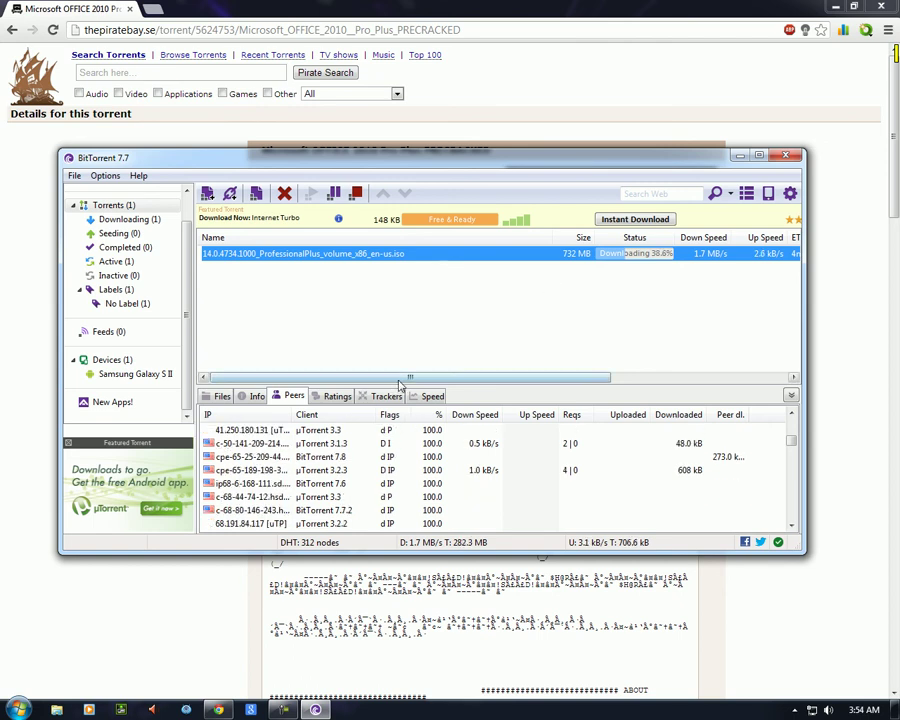
{"action": "left_click_drag", "start_coordinate": [407, 381], "coordinate": [212, 407]}
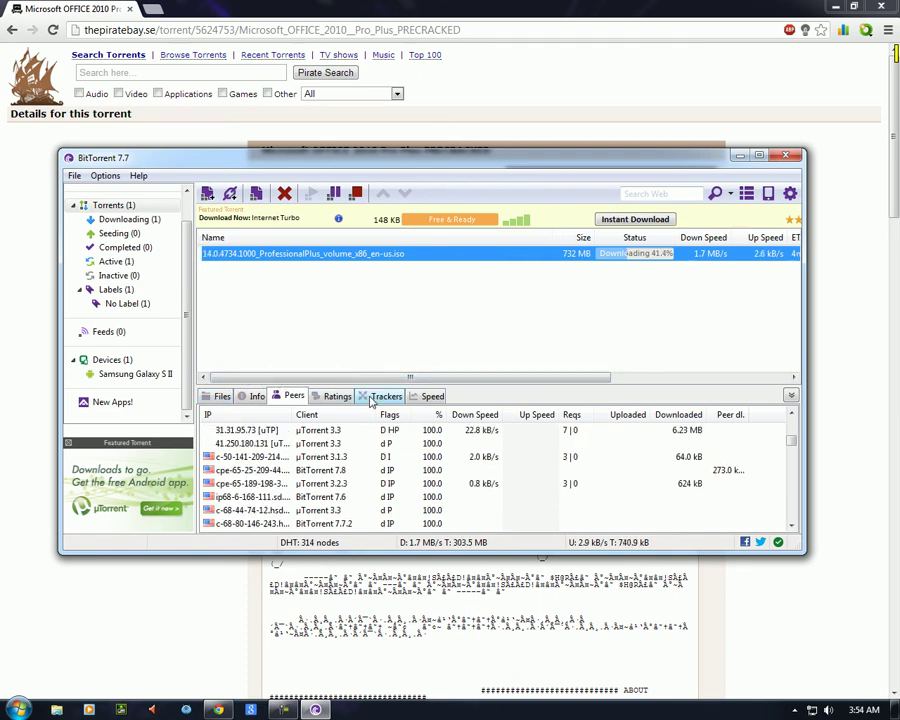
{"action": "left_click", "coordinate": [216, 397]}
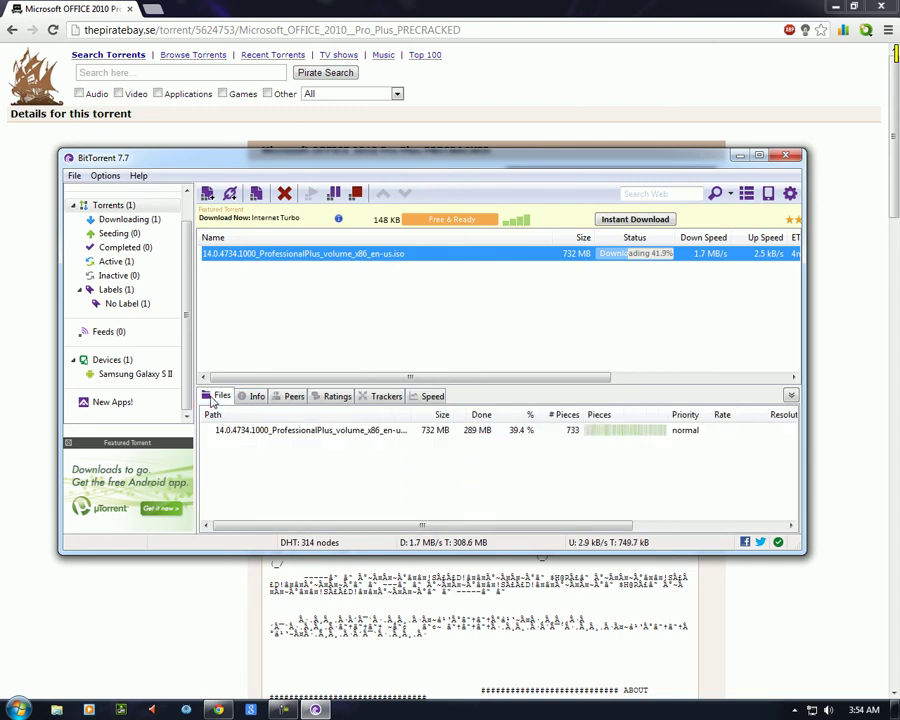
{"action": "left_click", "coordinate": [546, 432]}
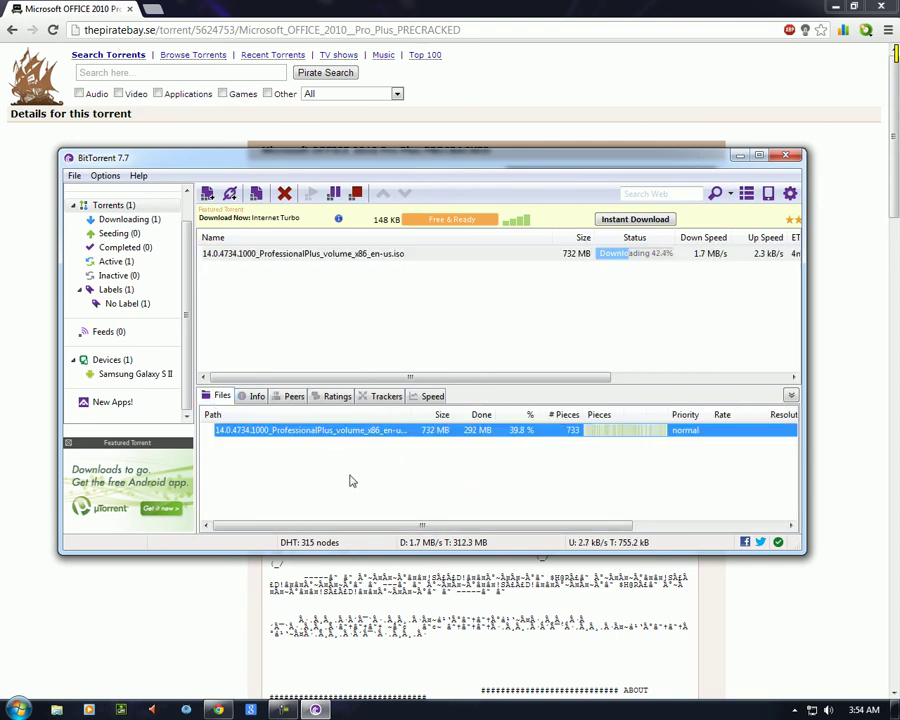
{"action": "right_click", "coordinate": [528, 437]}
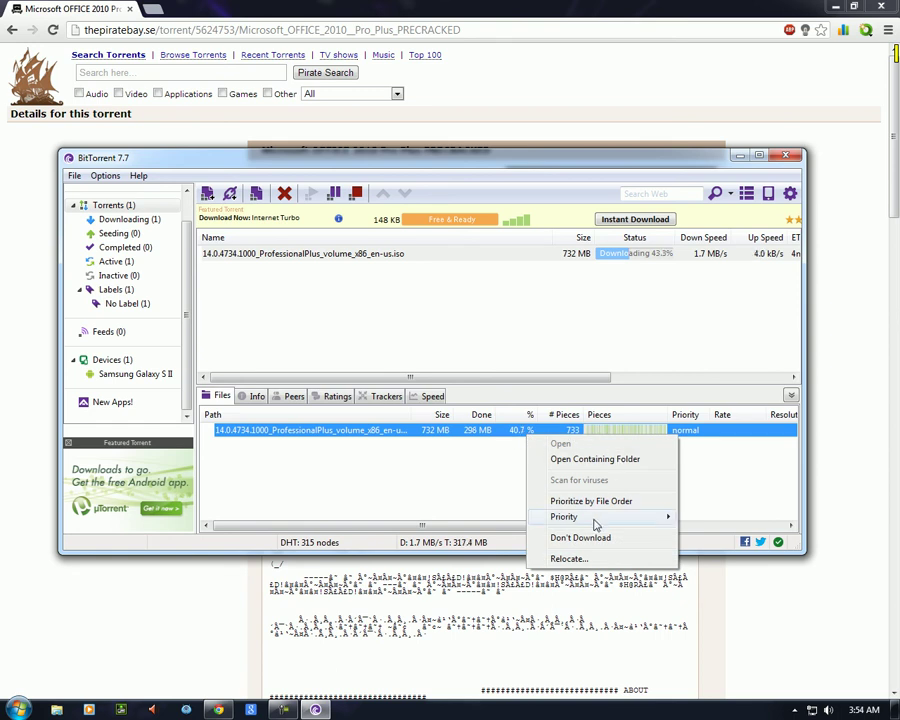
{"action": "mouse_move", "coordinate": [665, 517]}
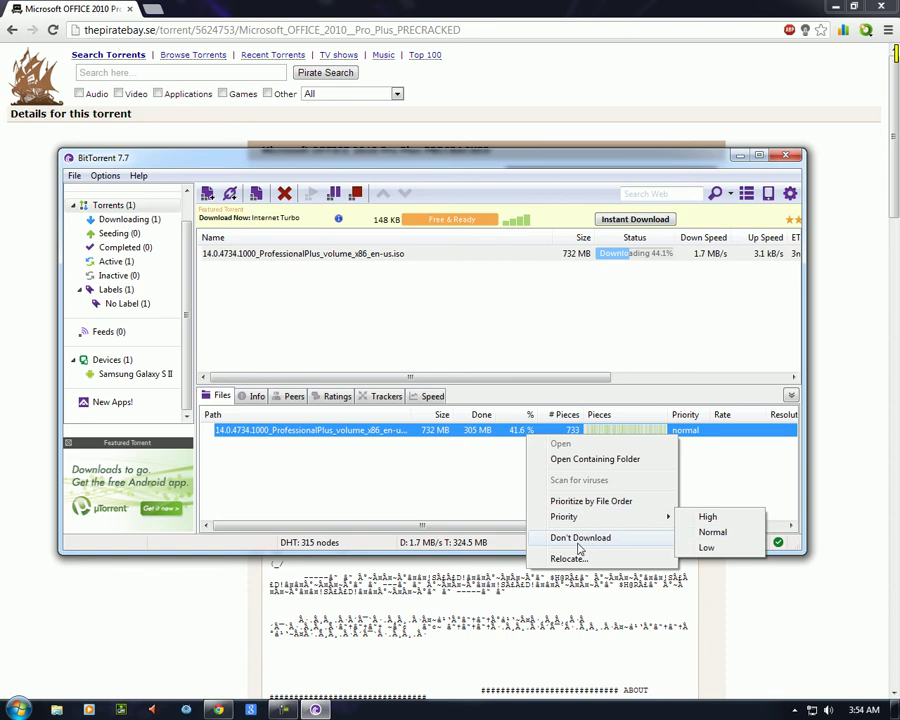
{"action": "left_click", "coordinate": [752, 474]}
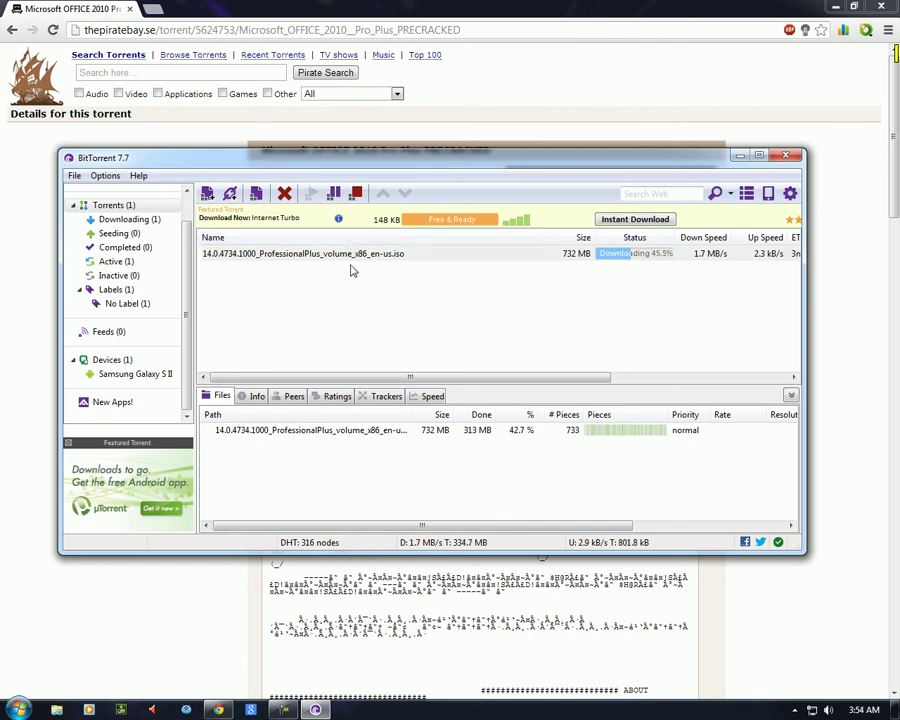
{"action": "left_click", "coordinate": [424, 260]}
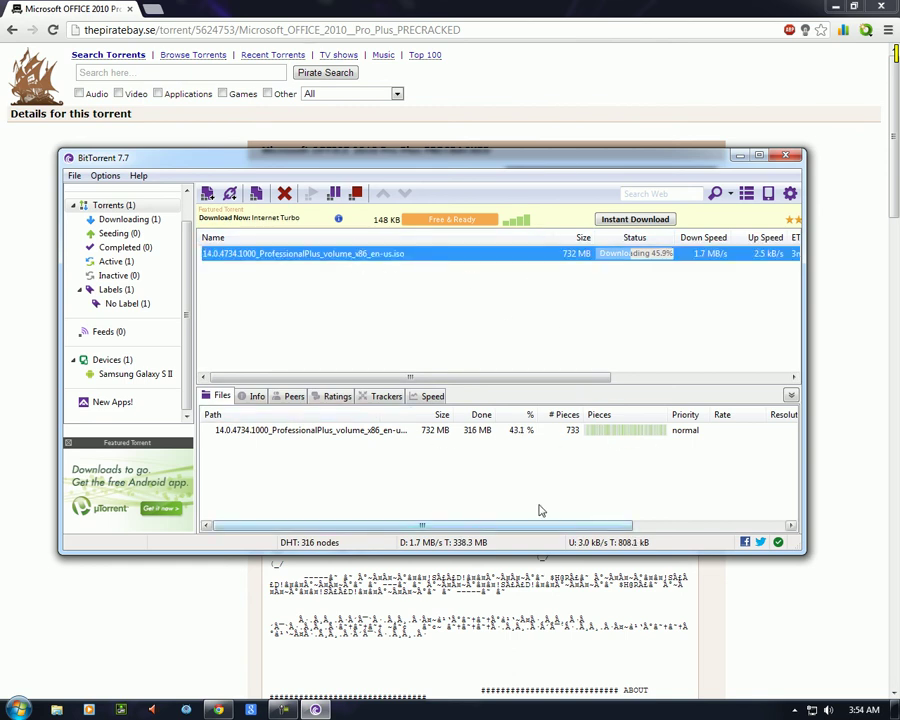
- Open the Speed graph and try 1-second and 5-minute resolutions
{"action": "left_click", "coordinate": [432, 397]}
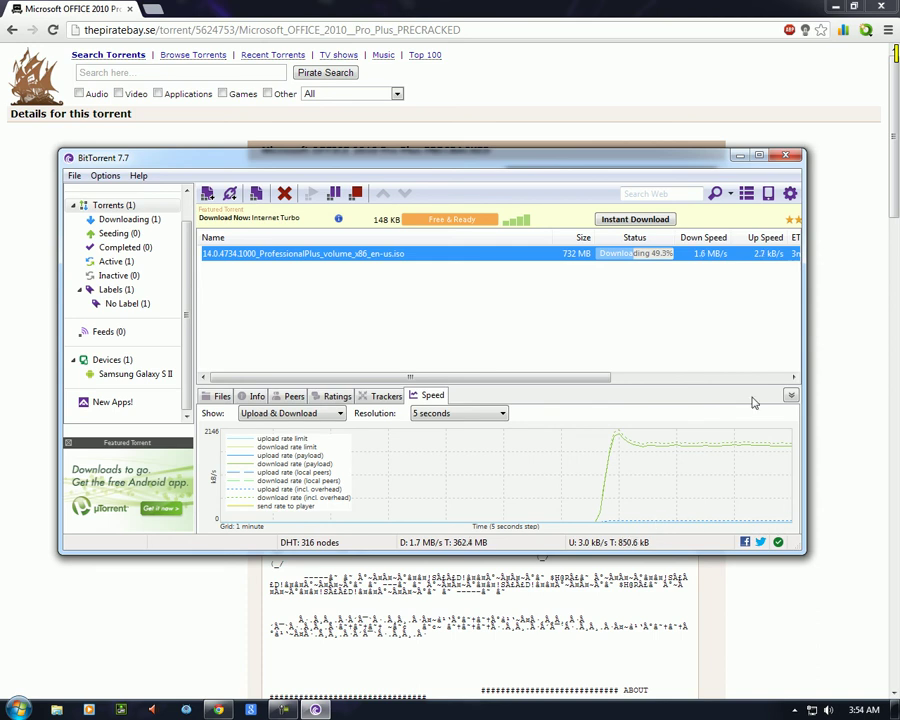
{"action": "left_click_drag", "start_coordinate": [538, 377], "coordinate": [514, 378]}
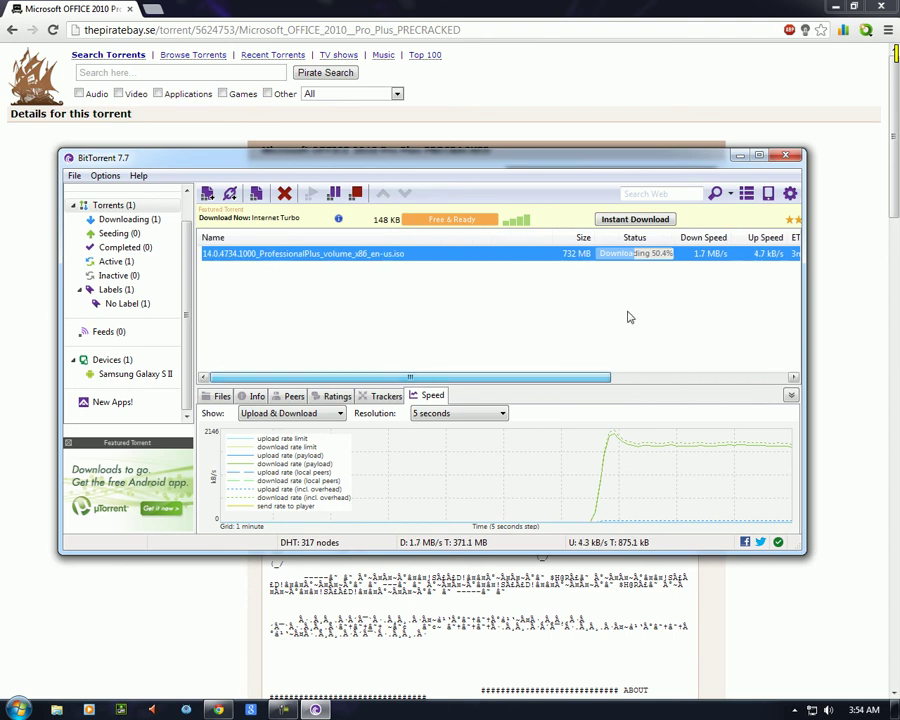
{"action": "left_click", "coordinate": [463, 416]}
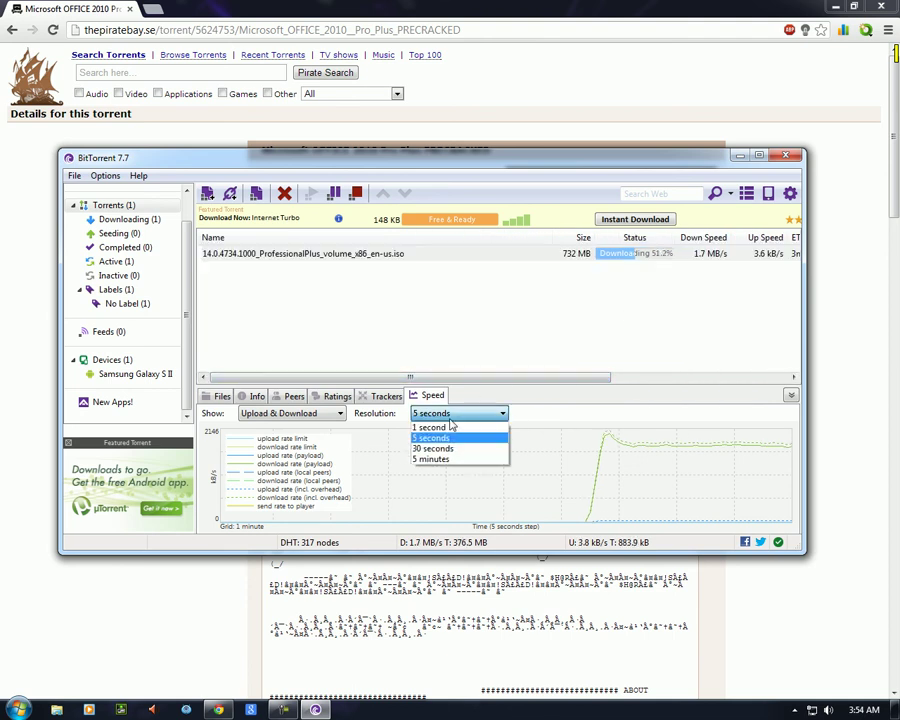
{"action": "left_click", "coordinate": [438, 427]}
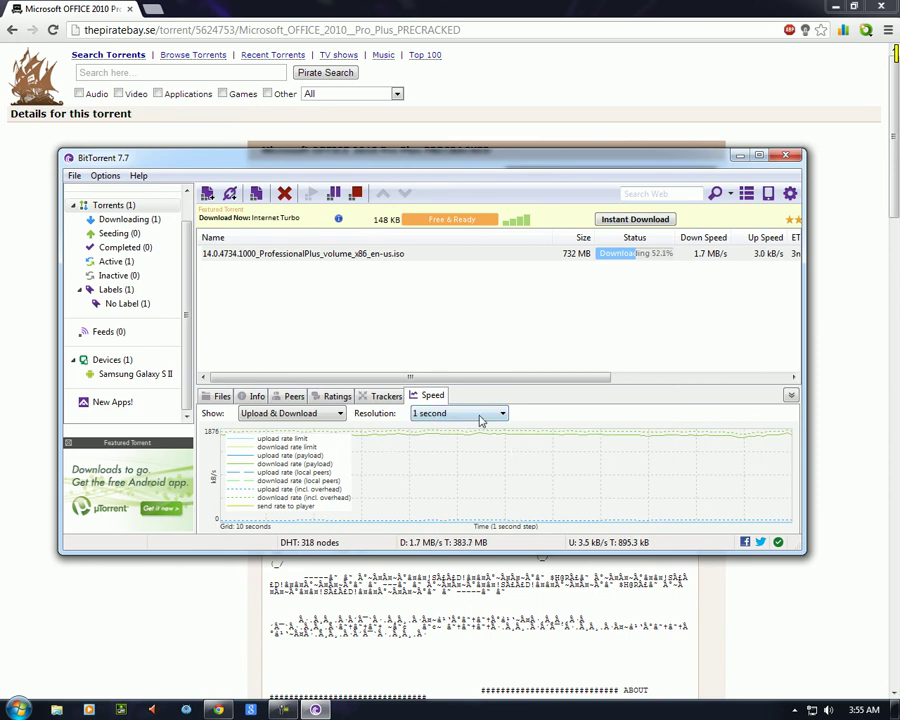
{"action": "left_click", "coordinate": [481, 420]}
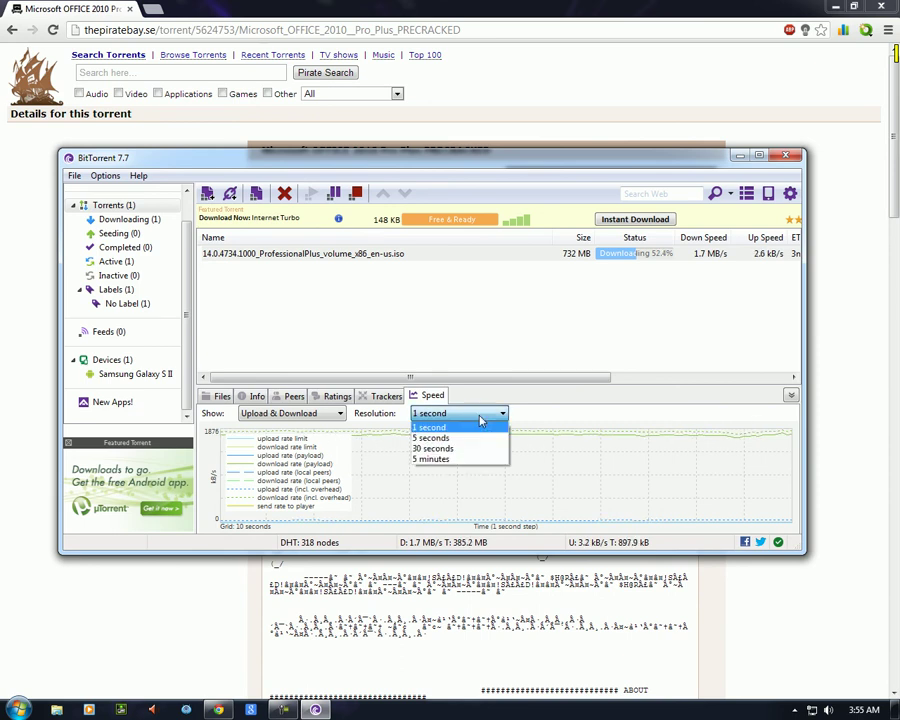
{"action": "left_click", "coordinate": [437, 460]}
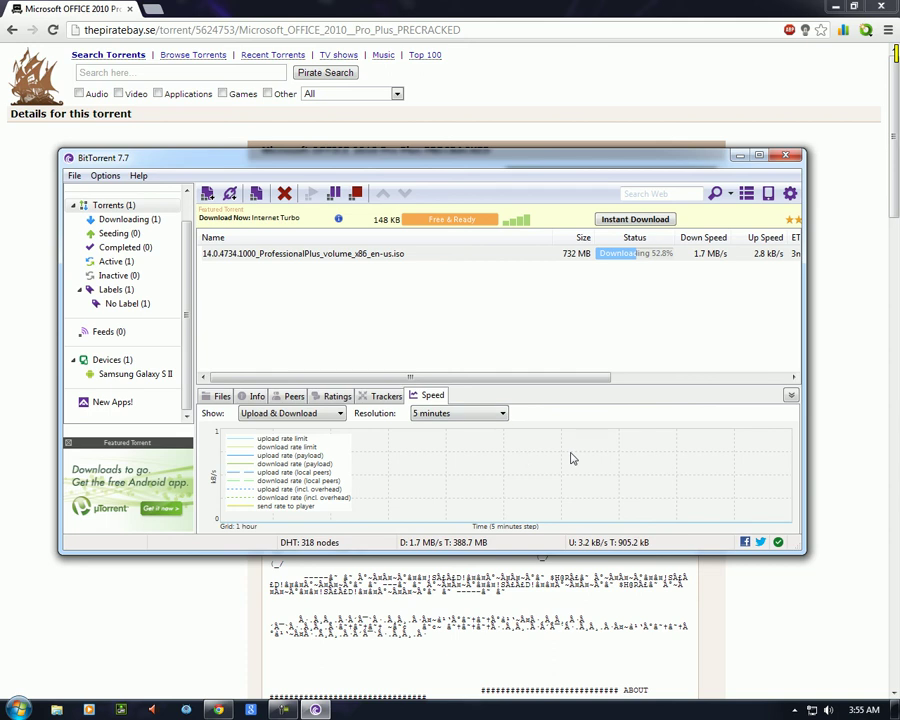
- Switch the graph resolution to 30 seconds, then 5 seconds, and clear the torrent selection
{"action": "left_click", "coordinate": [488, 418]}
{"action": "left_click", "coordinate": [458, 449]}
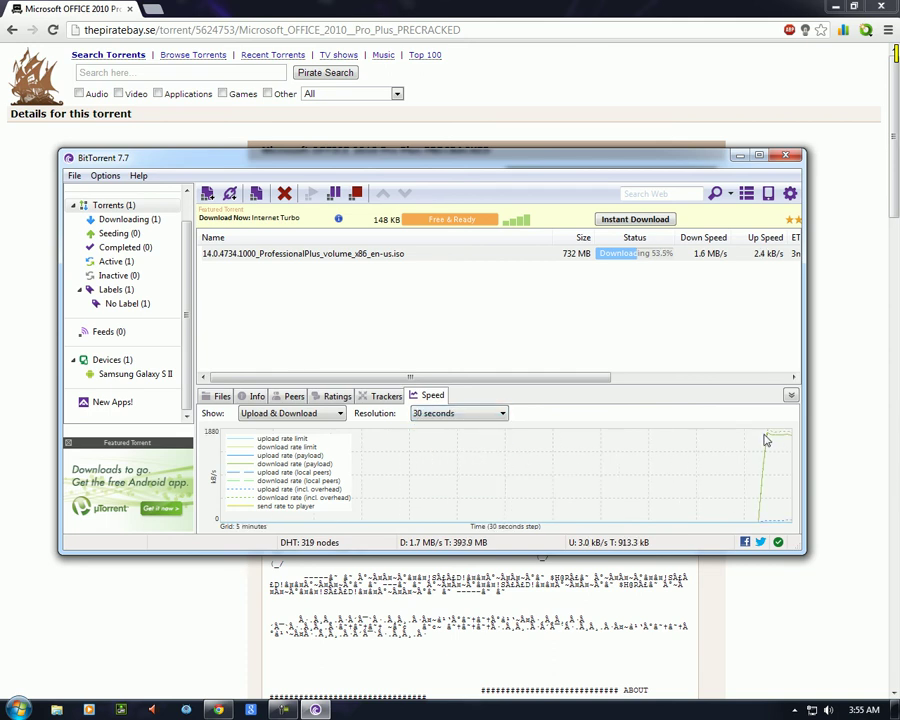
{"action": "left_click", "coordinate": [483, 414]}
{"action": "left_click", "coordinate": [422, 437]}
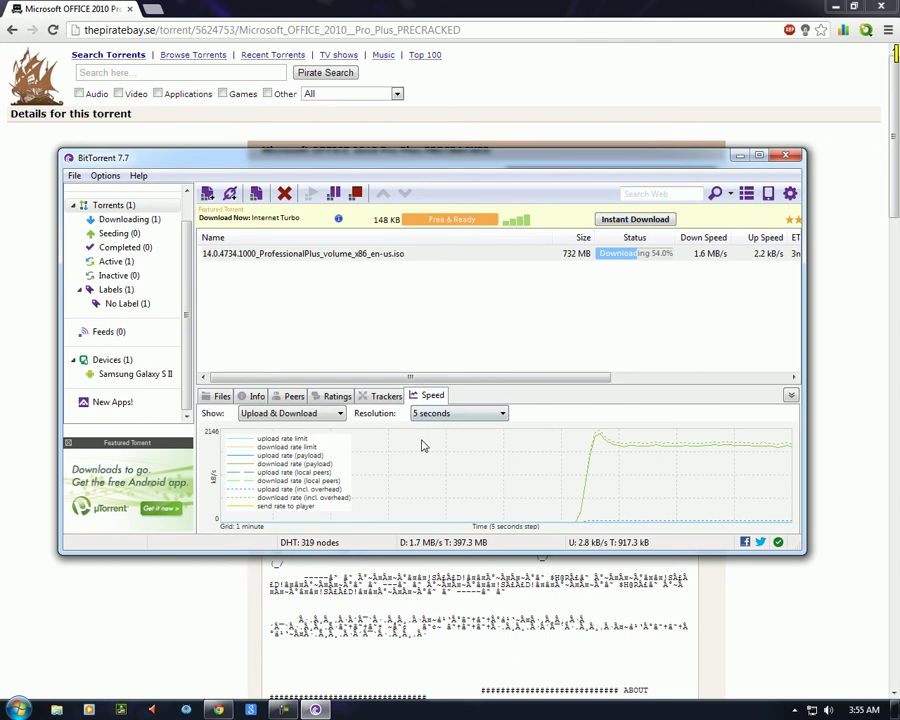
{"action": "left_click", "coordinate": [669, 256]}
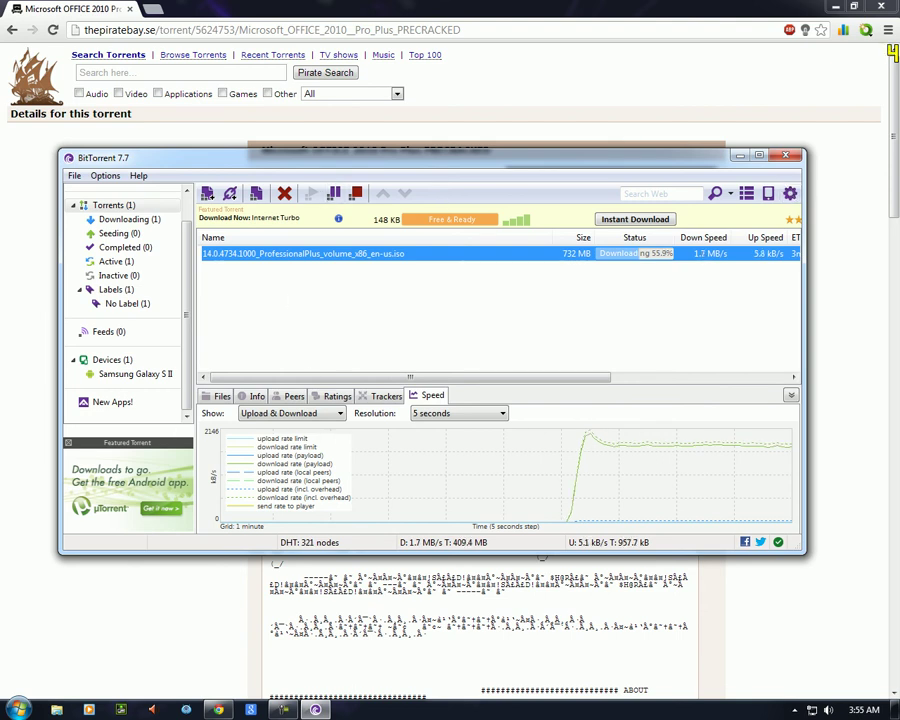
{"action": "left_click", "coordinate": [484, 310]}
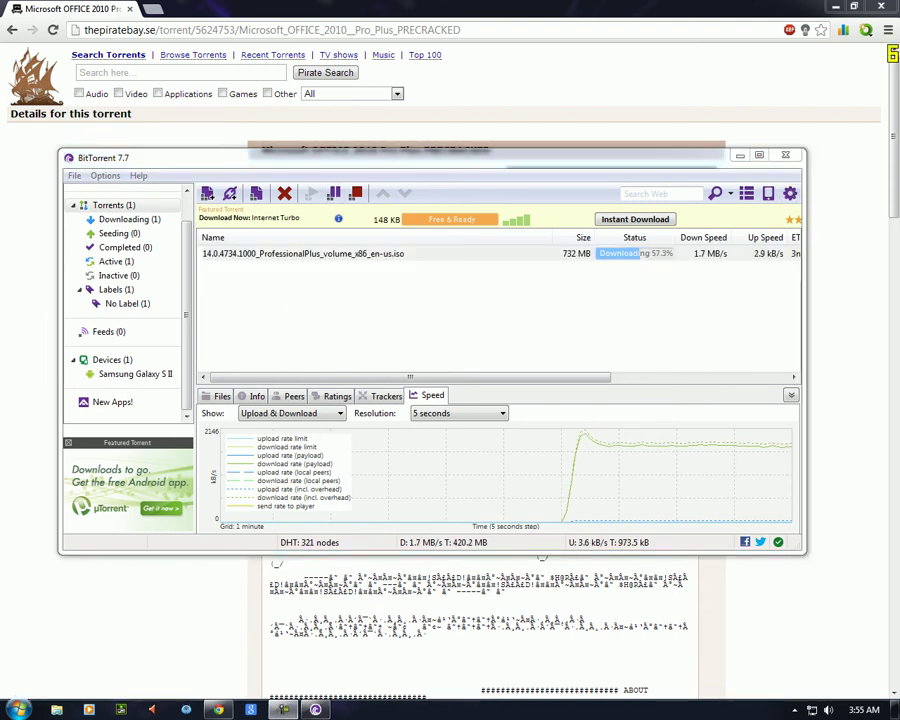
- Minimize Chrome and open File > Create New Torrent in BitTorrent
{"action": "left_click", "coordinate": [838, 7]}
{"action": "left_click_drag", "start_coordinate": [450, 160], "coordinate": [393, 103]}
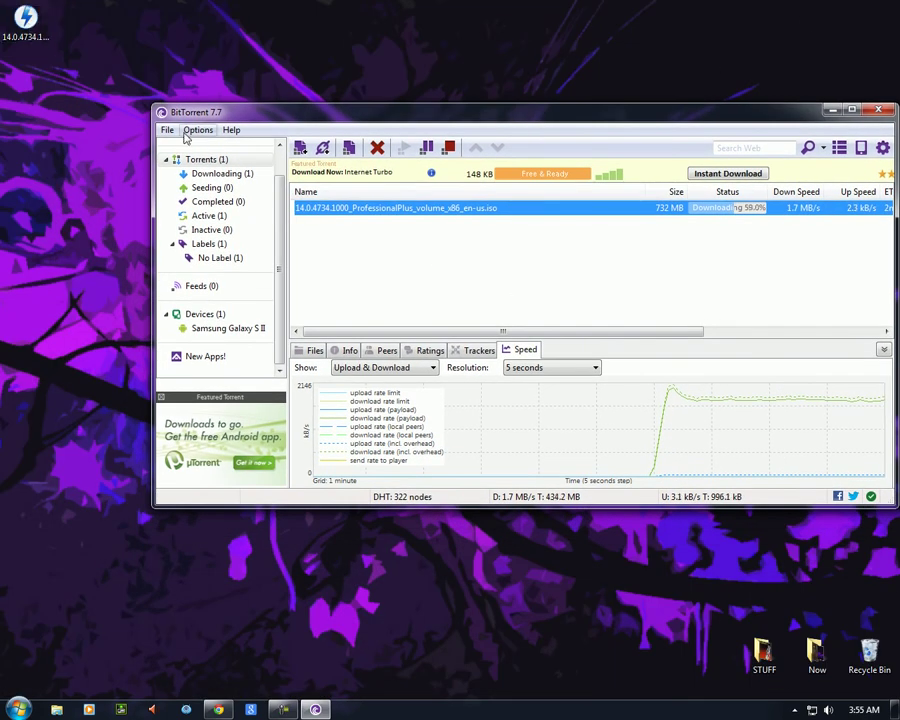
{"action": "left_click", "coordinate": [167, 131]}
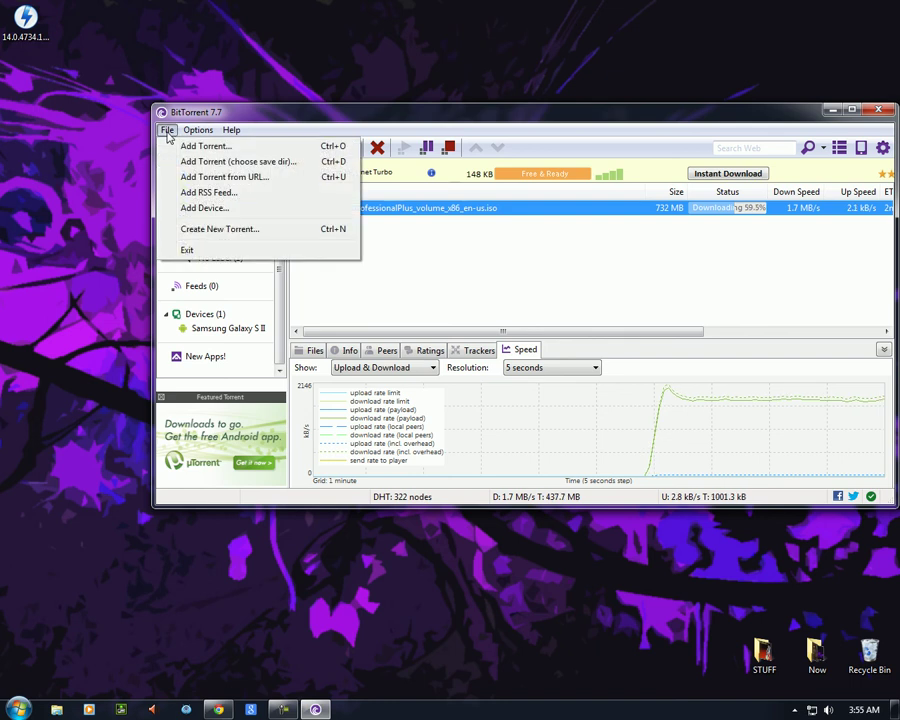
{"action": "left_click", "coordinate": [231, 230]}
{"action": "left_click_drag", "start_coordinate": [469, 120], "coordinate": [400, 80]}
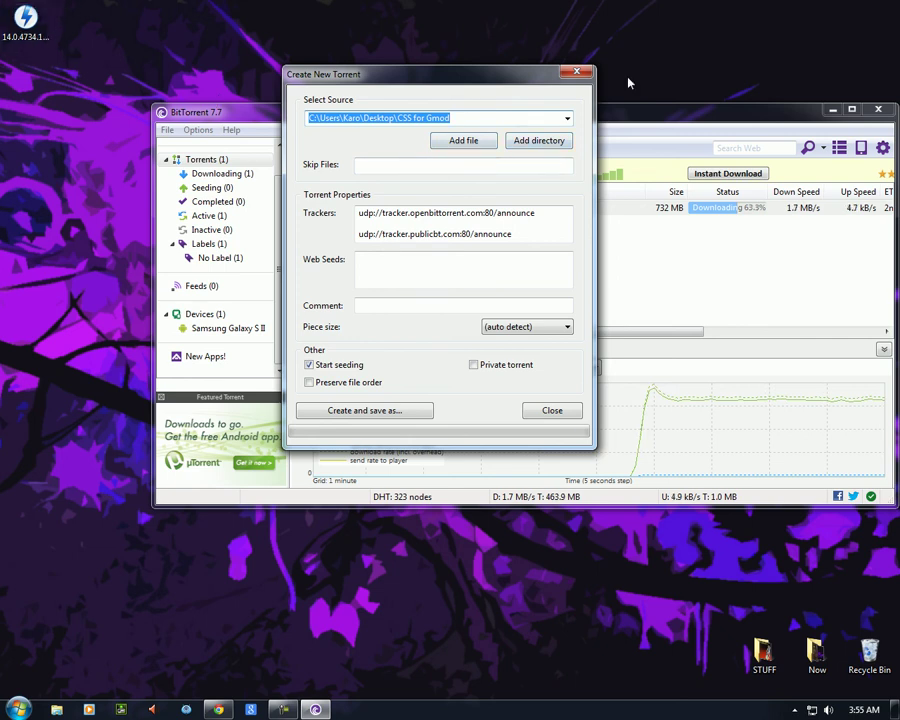
- Add the Desktop folder 'CSS for Gmod' as the new torrent's source directory
{"action": "left_click", "coordinate": [530, 149]}
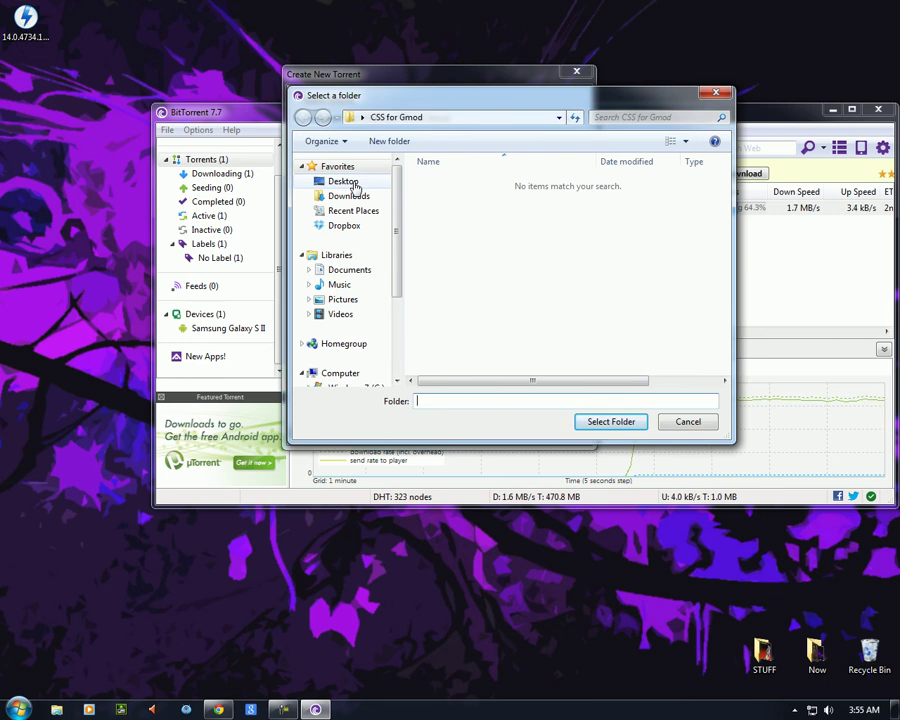
{"action": "left_click", "coordinate": [350, 184]}
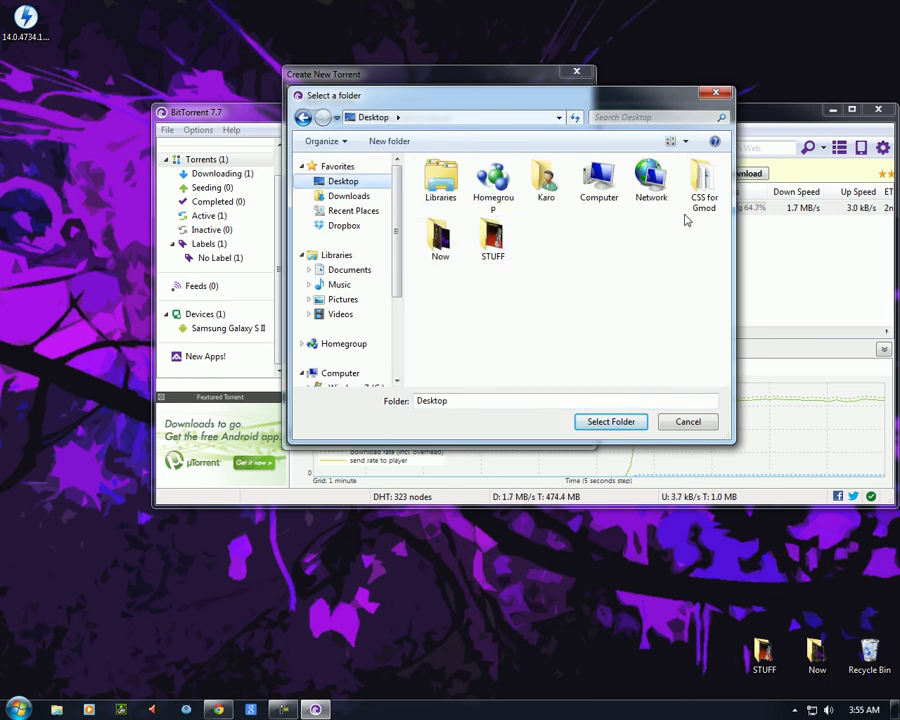
{"action": "left_click", "coordinate": [716, 186]}
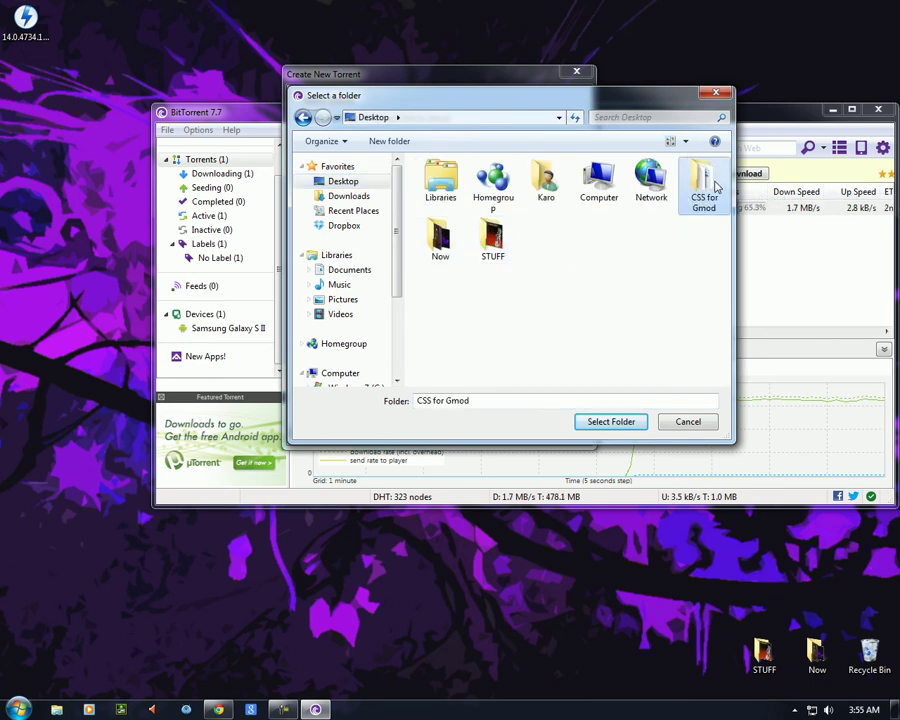
{"action": "left_click", "coordinate": [612, 421]}
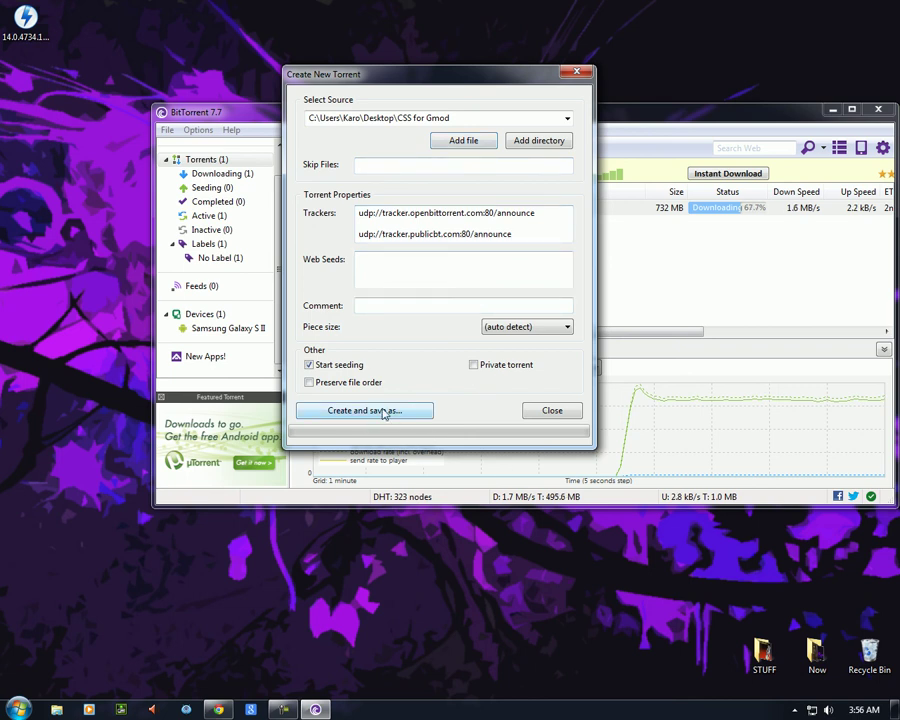
- Save CSS for Gmod.torrent to the Desktop, close the creator and select the new torrent
{"action": "left_click", "coordinate": [383, 411]}
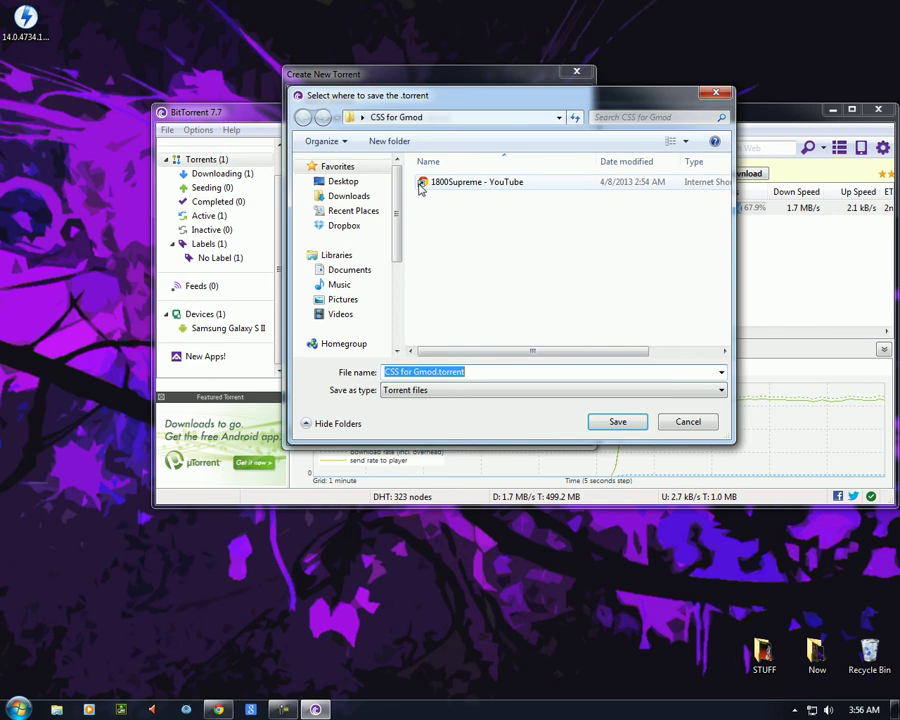
{"action": "left_click", "coordinate": [340, 183]}
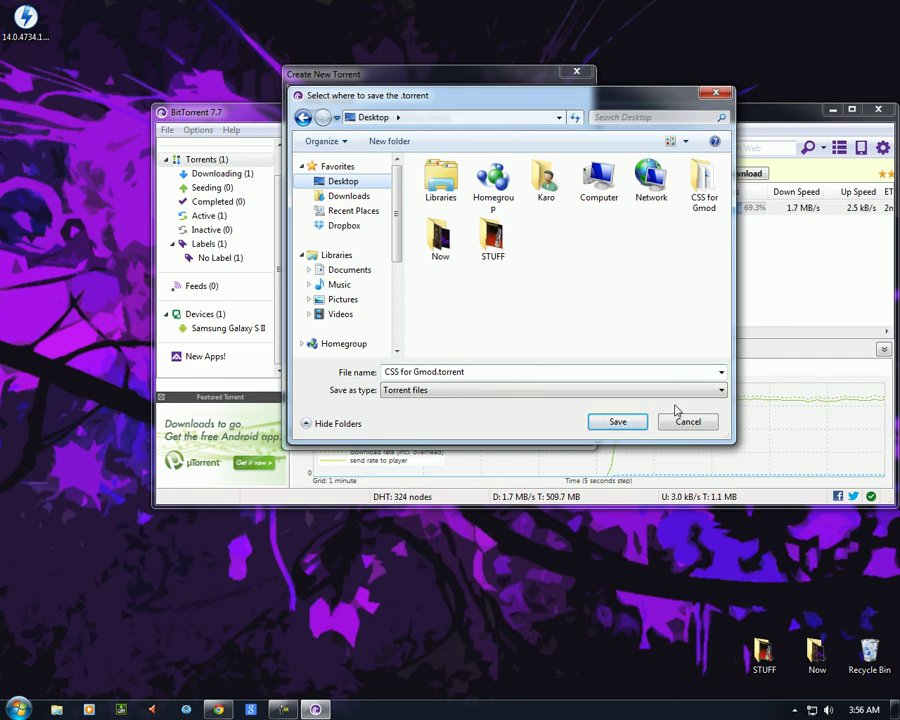
{"action": "left_click", "coordinate": [622, 424]}
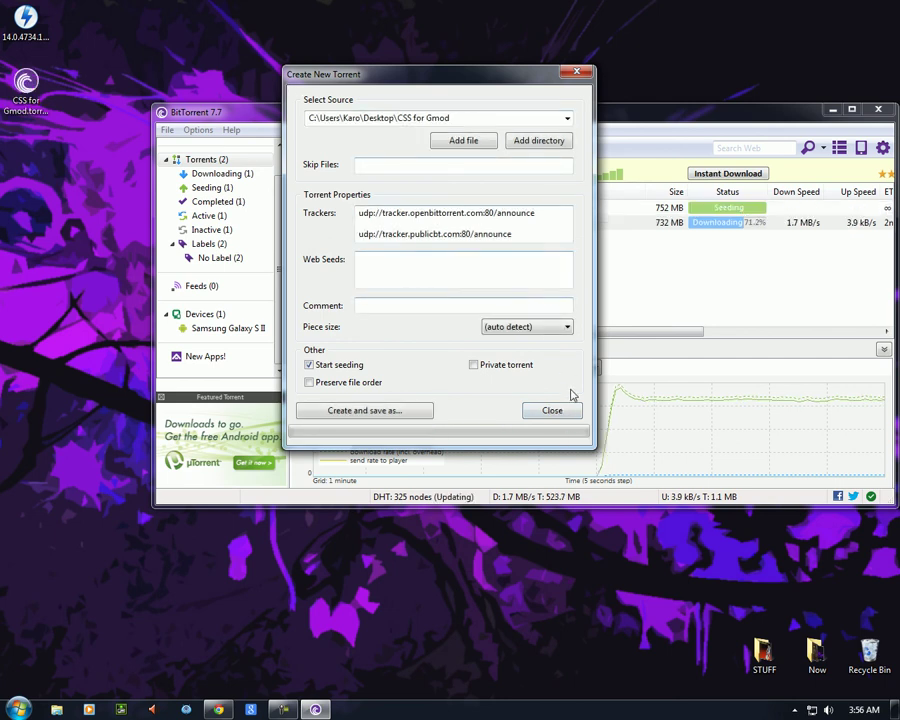
{"action": "left_click", "coordinate": [556, 412]}
{"action": "left_click", "coordinate": [325, 208]}
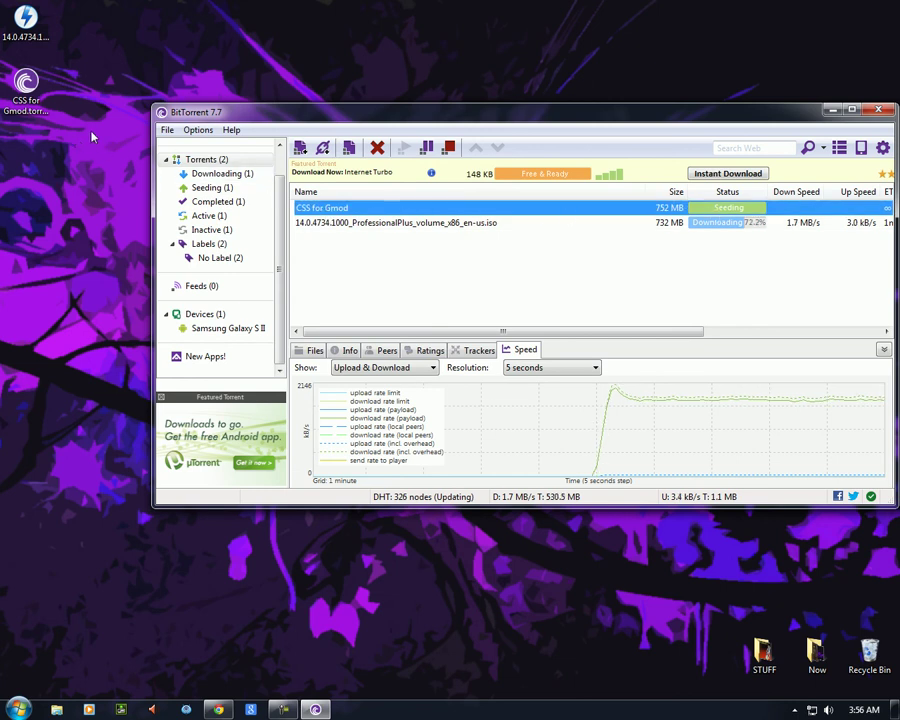
- Move the CSS for Gmod.torrent desktop icon and check its file Properties
{"action": "left_click_drag", "start_coordinate": [48, 112], "coordinate": [587, 221]}
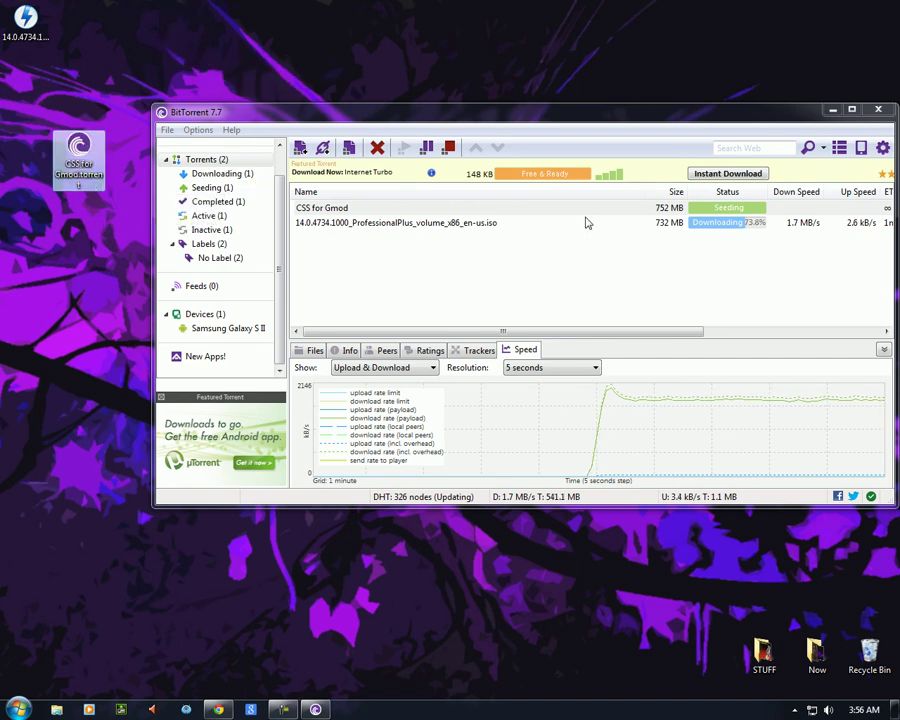
{"action": "right_click", "coordinate": [84, 147]}
{"action": "left_click", "coordinate": [146, 401]}
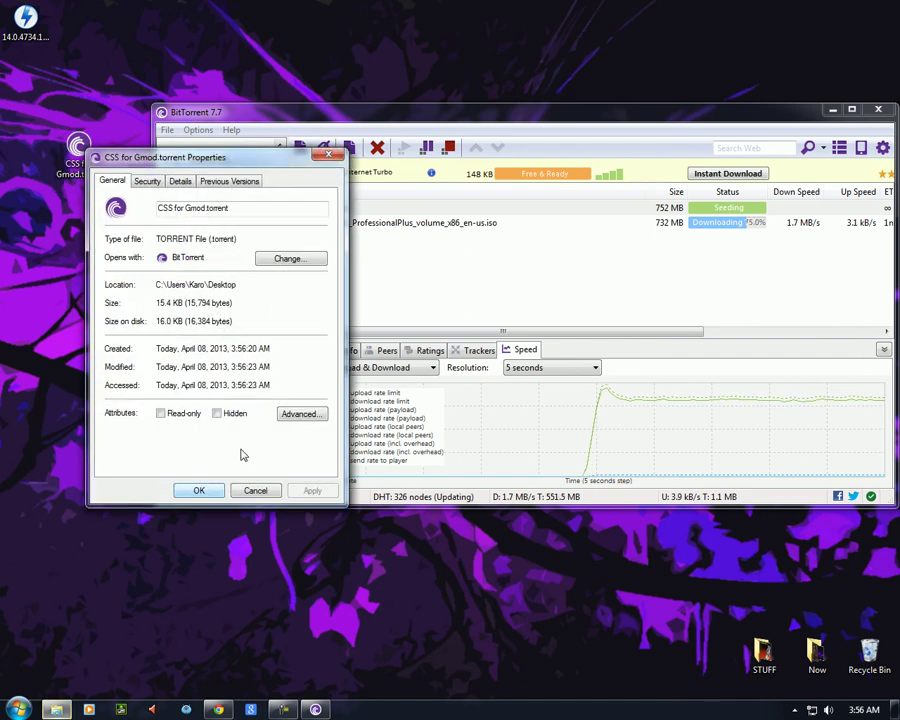
{"action": "left_click", "coordinate": [328, 155]}
- Place the torrent icon under the ISO shortcut and shift BitTorrent's window up-left
{"action": "left_click_drag", "start_coordinate": [100, 143], "coordinate": [168, 50]}
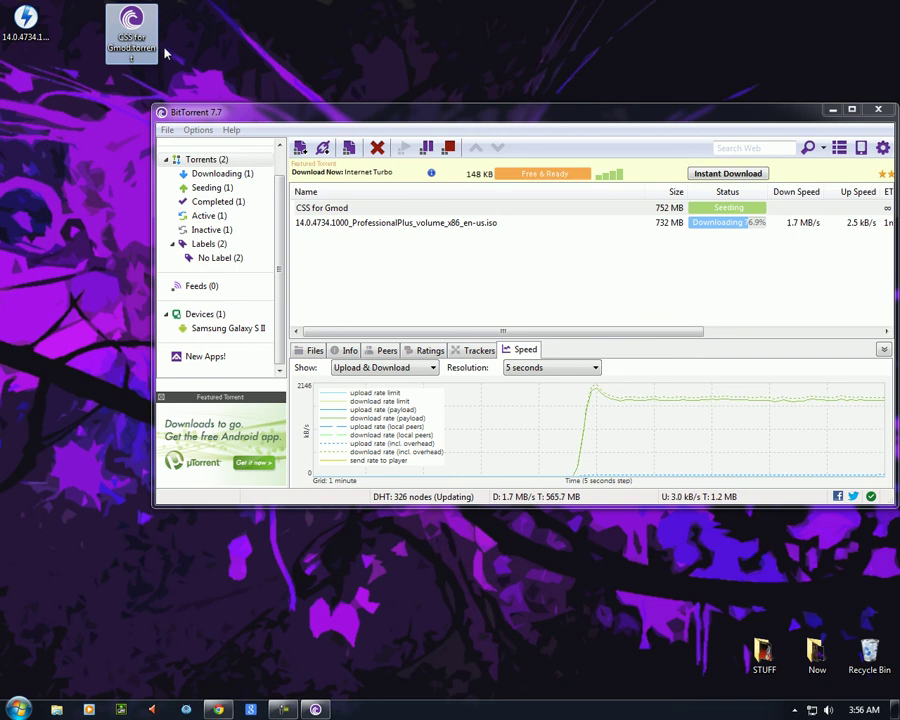
{"action": "left_click_drag", "start_coordinate": [137, 58], "coordinate": [30, 110]}
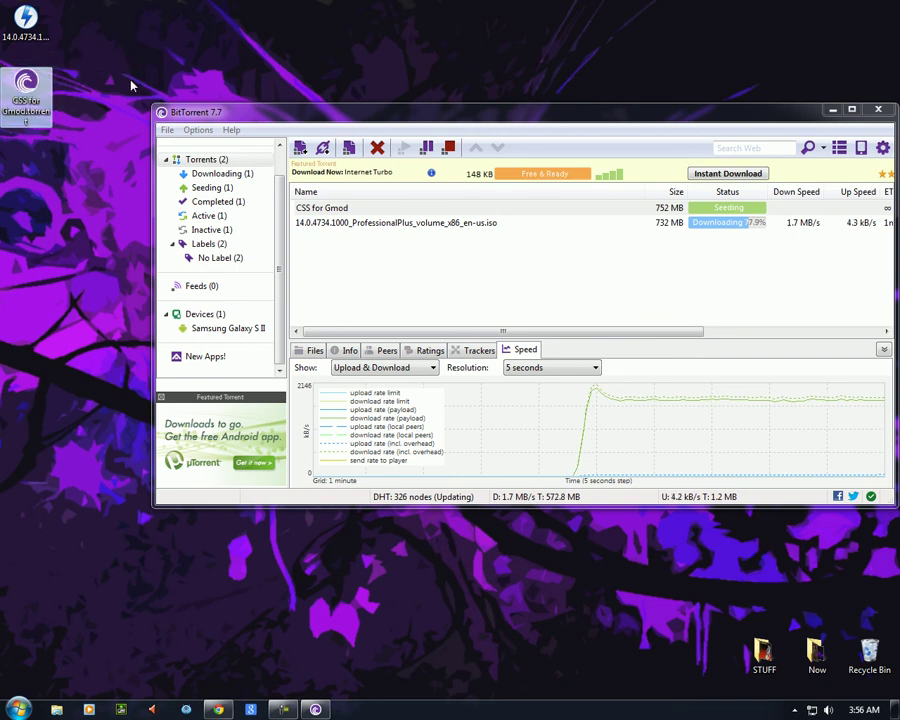
{"action": "left_click_drag", "start_coordinate": [733, 129], "coordinate": [659, 90]}
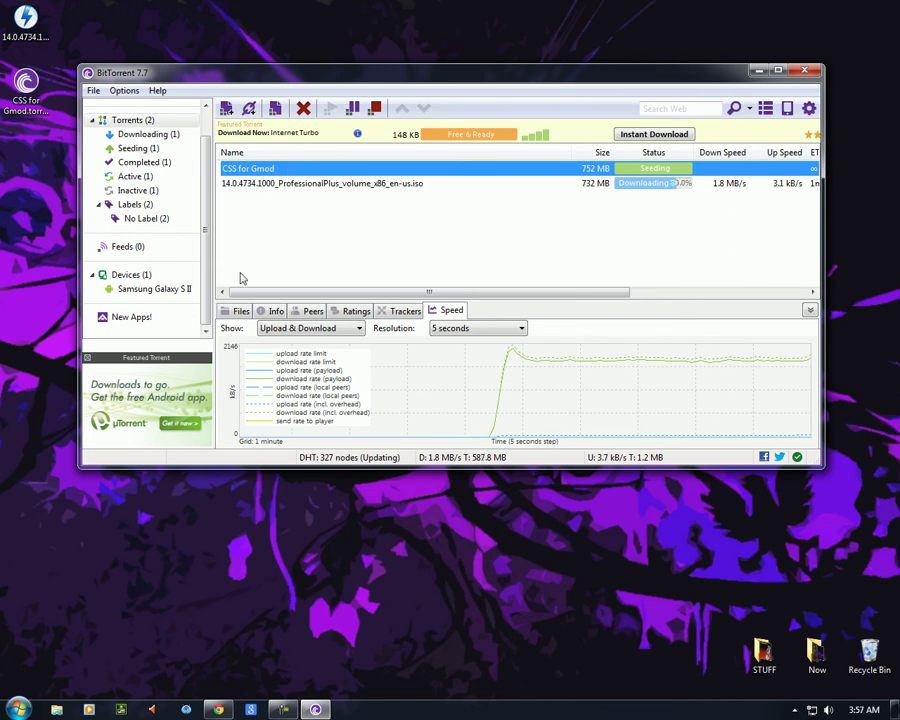
- Review the CSS for Gmod files: the YouTube .url, maps.rar, models.rar and materials.rar
{"action": "left_click", "coordinate": [240, 312]}
{"action": "left_click", "coordinate": [634, 348]}
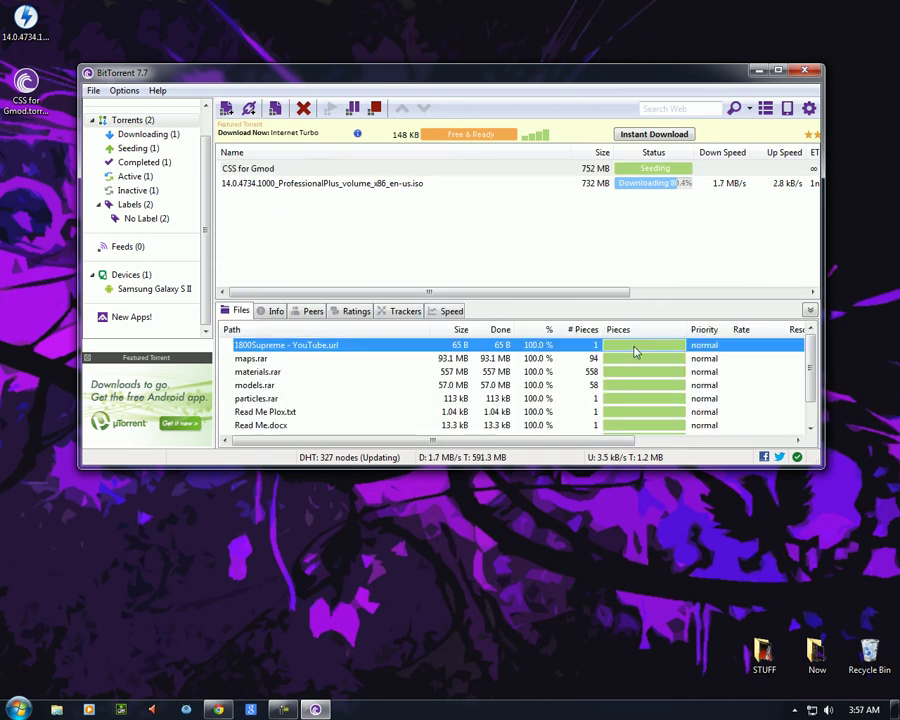
{"action": "left_click", "coordinate": [506, 360]}
{"action": "left_click", "coordinate": [515, 388]}
{"action": "left_click", "coordinate": [550, 371]}
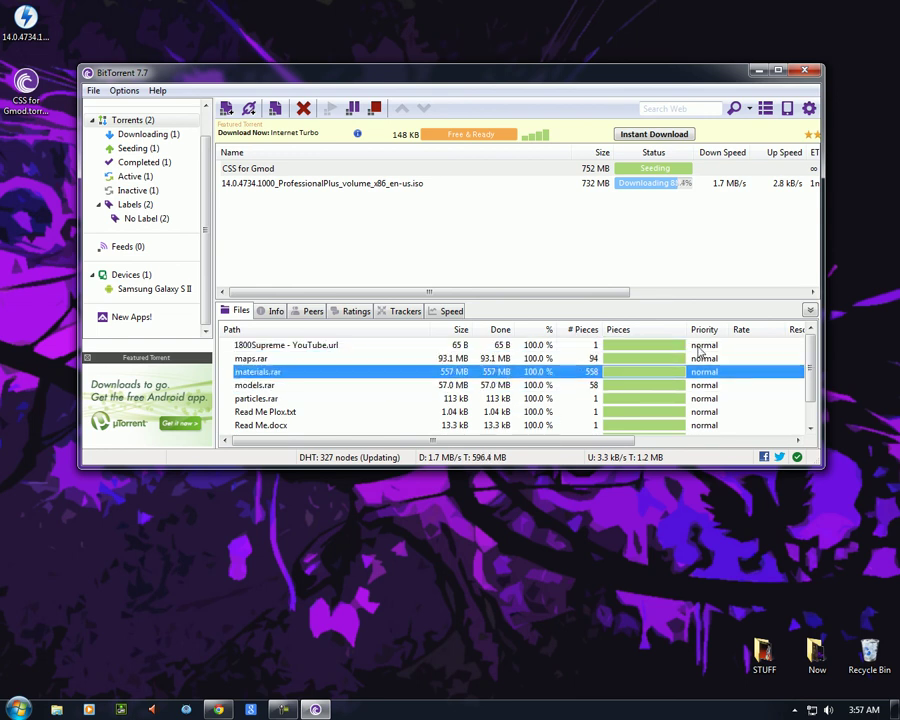
{"action": "scroll", "coordinate": [697, 355], "scroll_direction": "down", "scroll_amount": 1}
{"action": "scroll", "coordinate": [693, 370], "scroll_direction": "up", "scroll_amount": 1}
{"action": "left_click", "coordinate": [660, 171]}
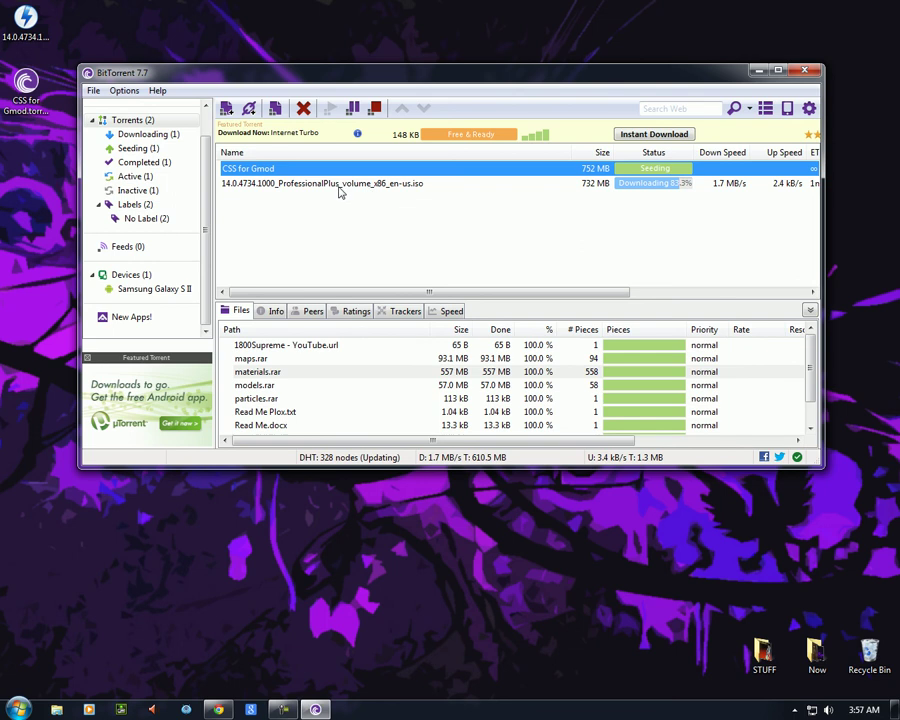
- Open the Office ISO torrent's containing folder in Explorer
{"action": "left_click", "coordinate": [304, 186]}
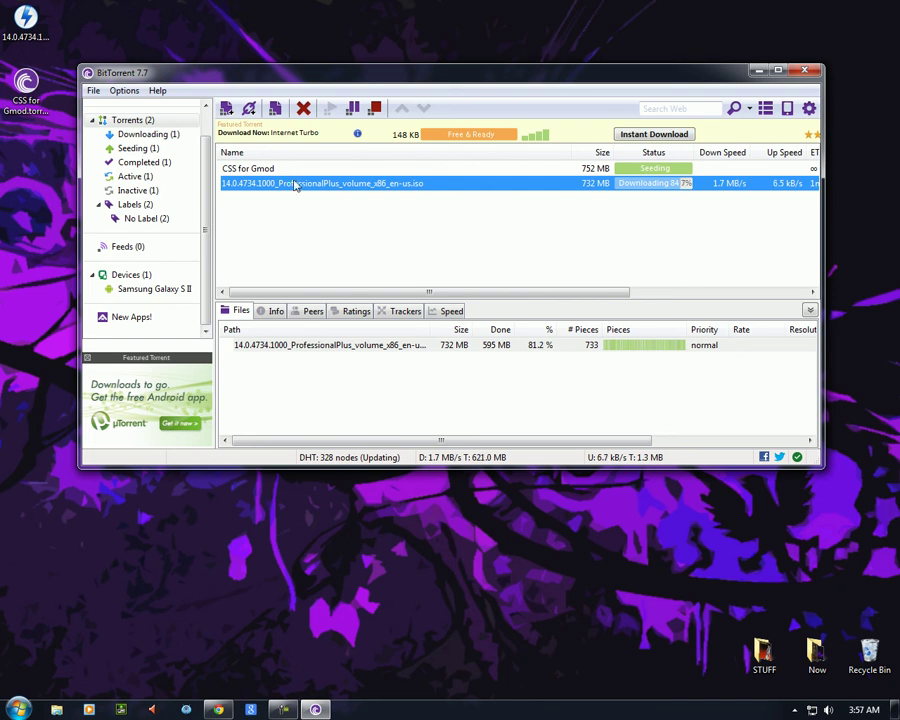
{"action": "right_click", "coordinate": [290, 191]}
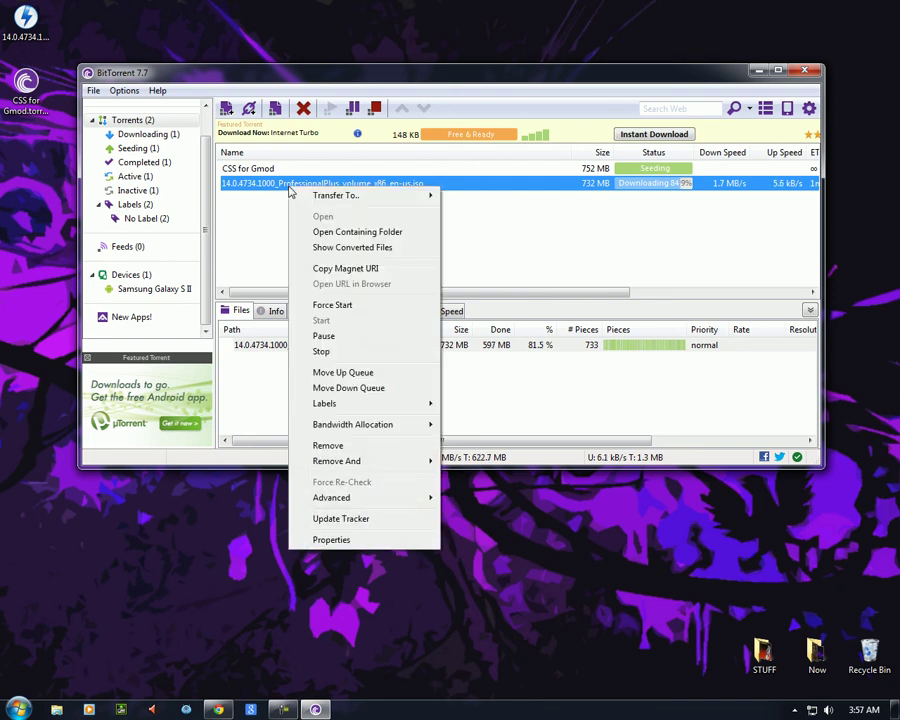
{"action": "left_click", "coordinate": [379, 238]}
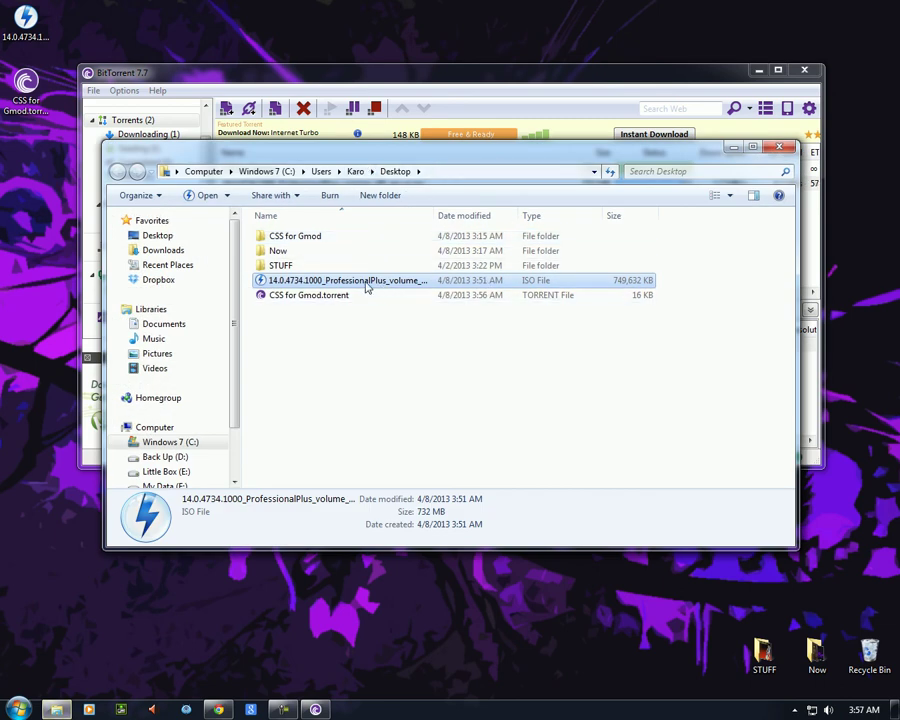
- Move the Explorer Desktop window lower, then close it
{"action": "left_click_drag", "start_coordinate": [576, 160], "coordinate": [587, 253]}
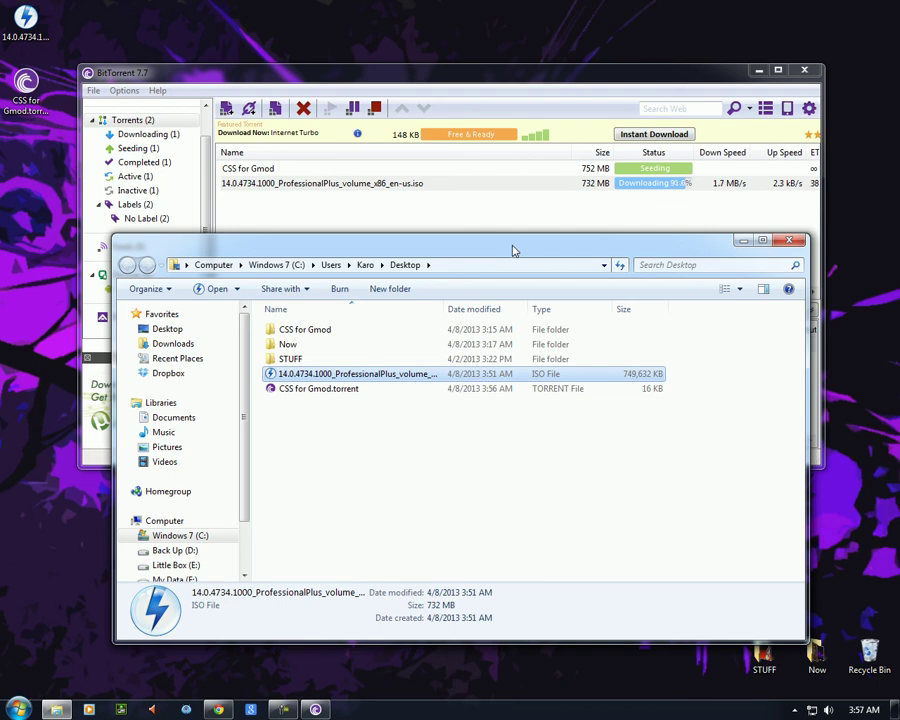
{"action": "left_click", "coordinate": [790, 242]}
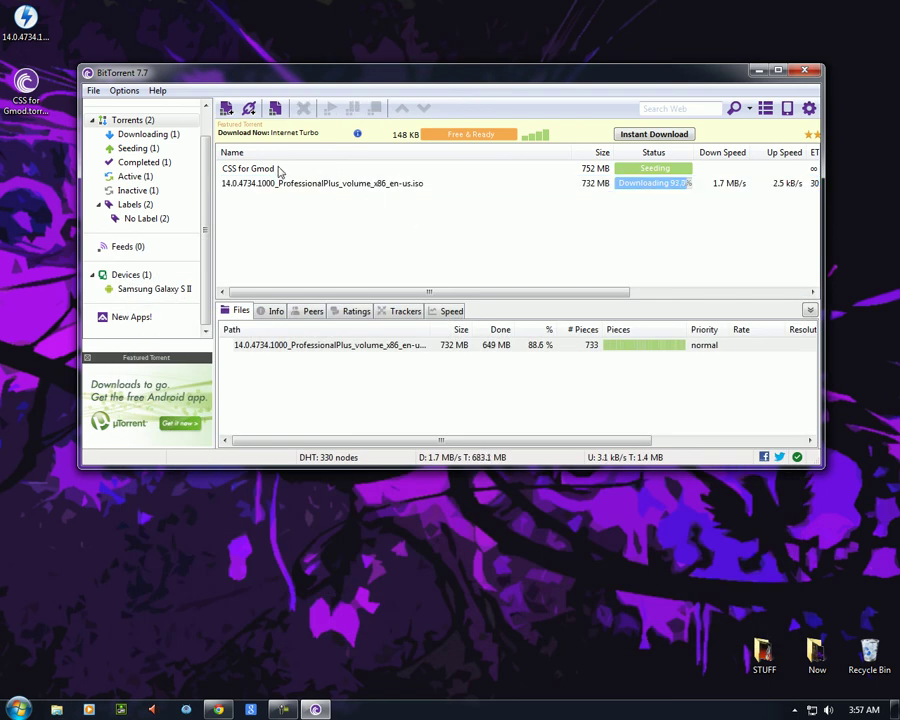
- Move the CSS for Gmod.torrent icon to the desktop's top row beside the ISO icon
{"action": "left_click_drag", "start_coordinate": [26, 82], "coordinate": [141, 36]}
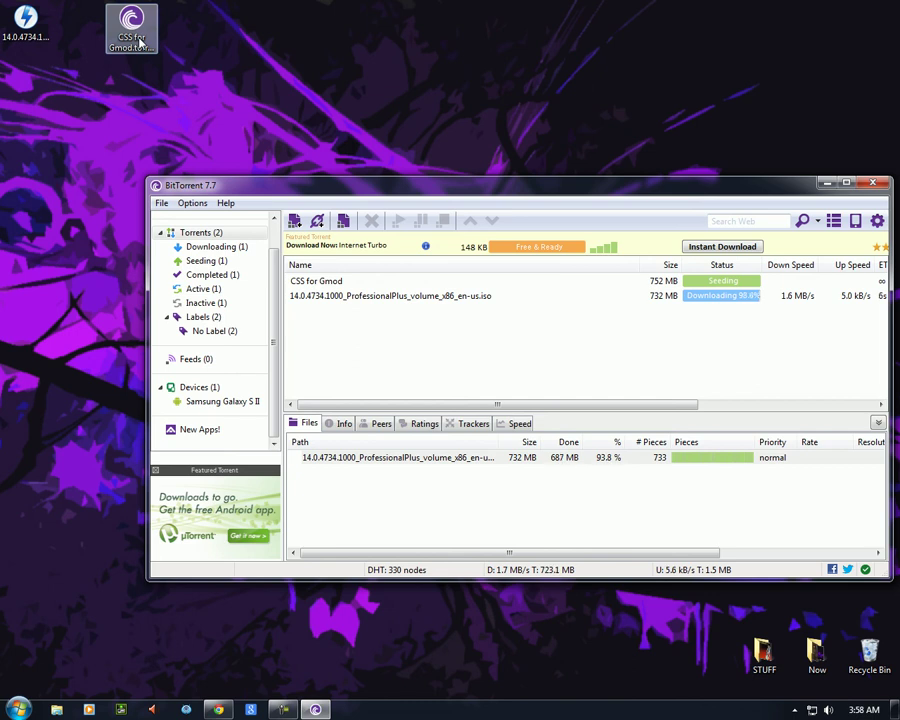
- Show the Peers list as the Office ISO completes, then move the window up-left
{"action": "left_click", "coordinate": [381, 425]}
{"action": "scroll", "coordinate": [530, 465], "scroll_direction": "down", "scroll_amount": 2}
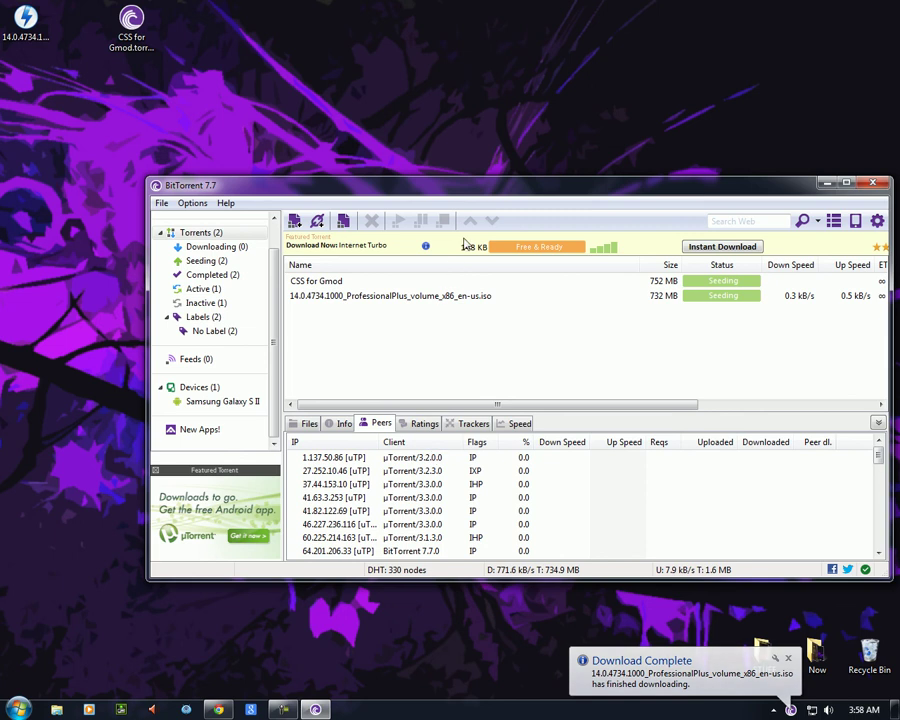
{"action": "left_click_drag", "start_coordinate": [503, 195], "coordinate": [437, 116]}
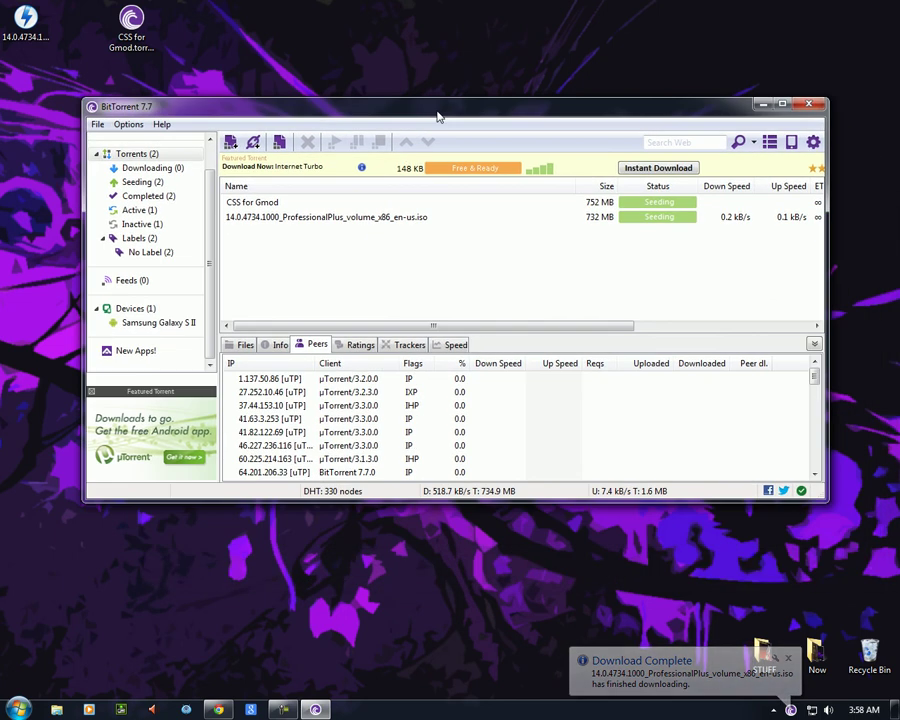